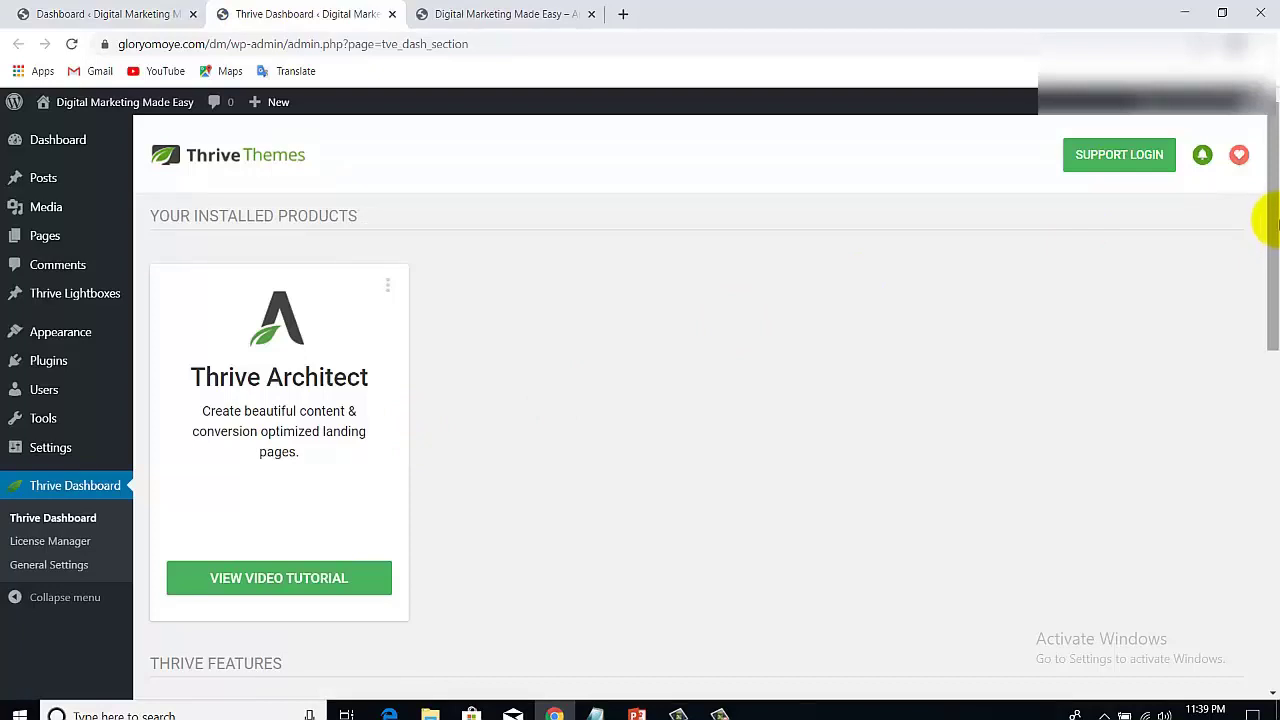
Open the API connections management page from the Thrive features on the dashboard
left_click_drag(1270, 228, 1043, 214)
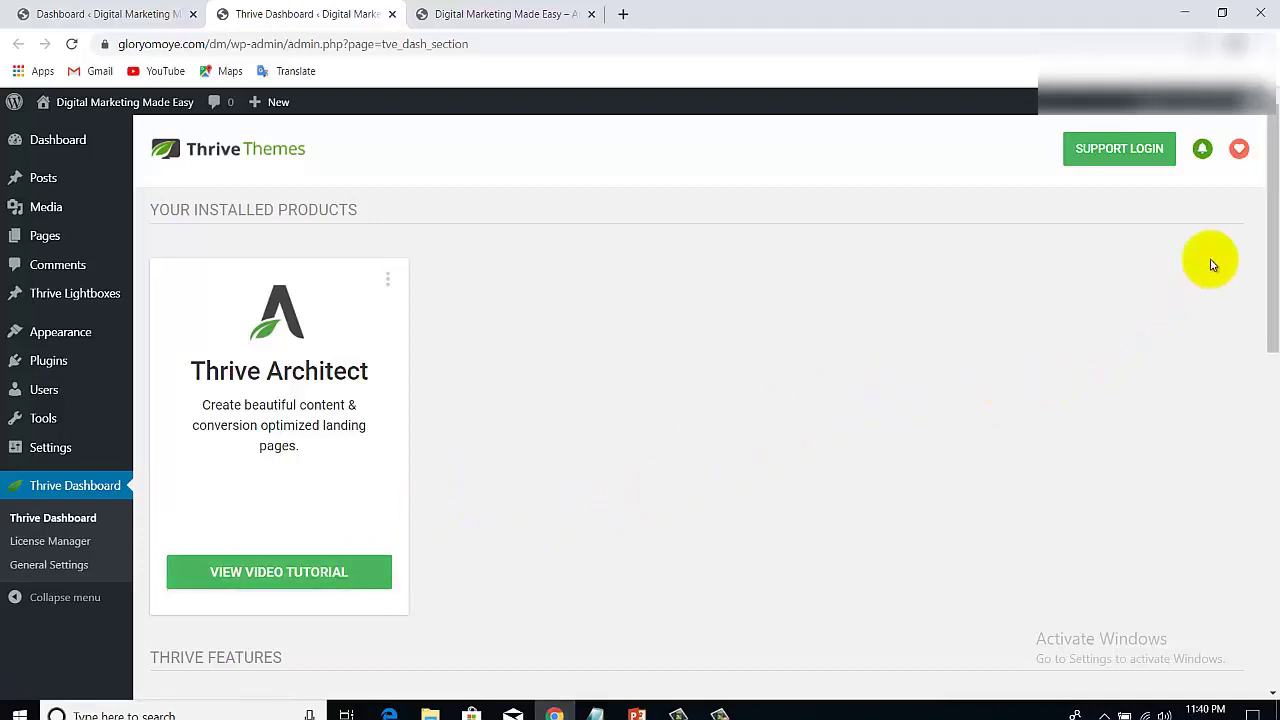
left_click_drag(1270, 245, 1257, 457)
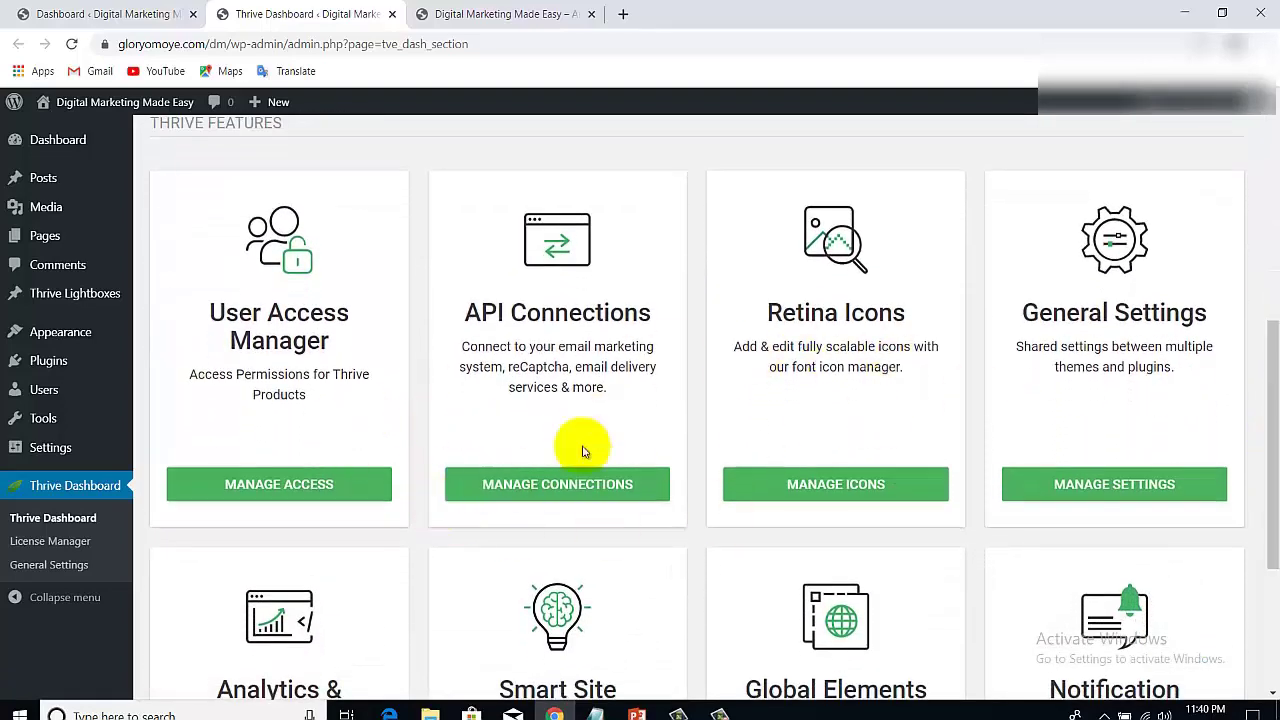
left_click_drag(1272, 432, 1266, 463)
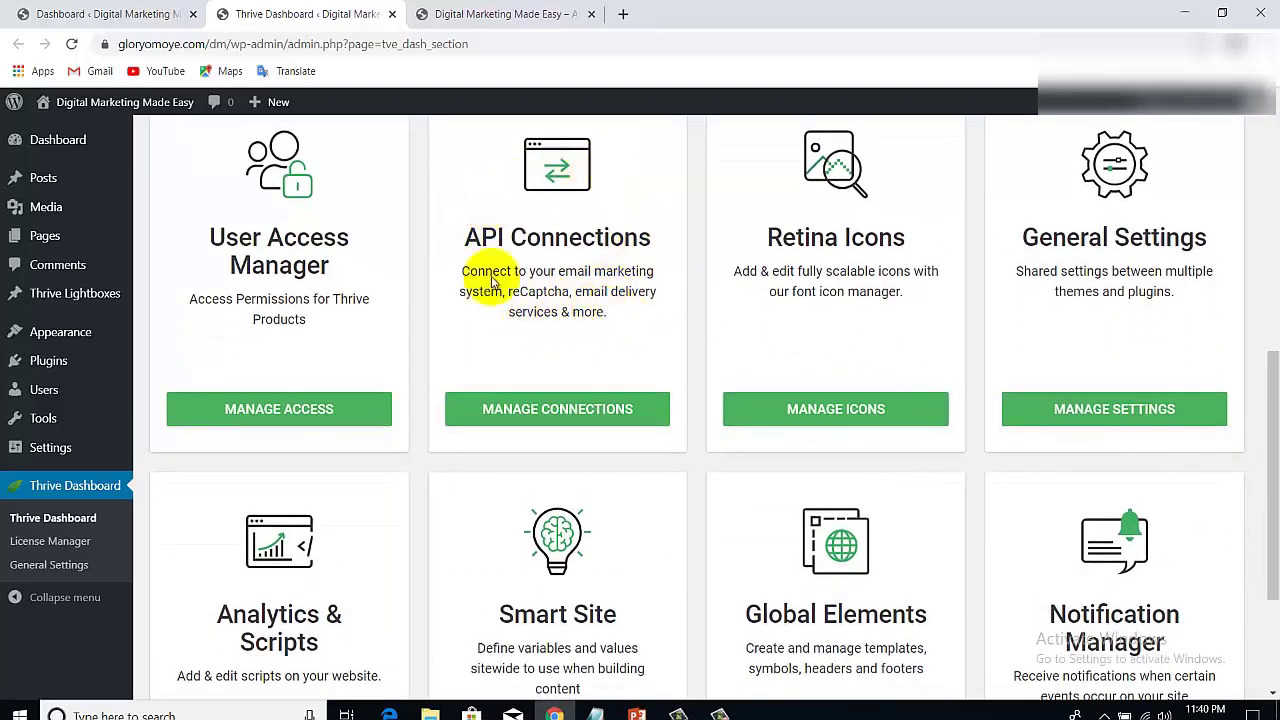
left_click(537, 412)
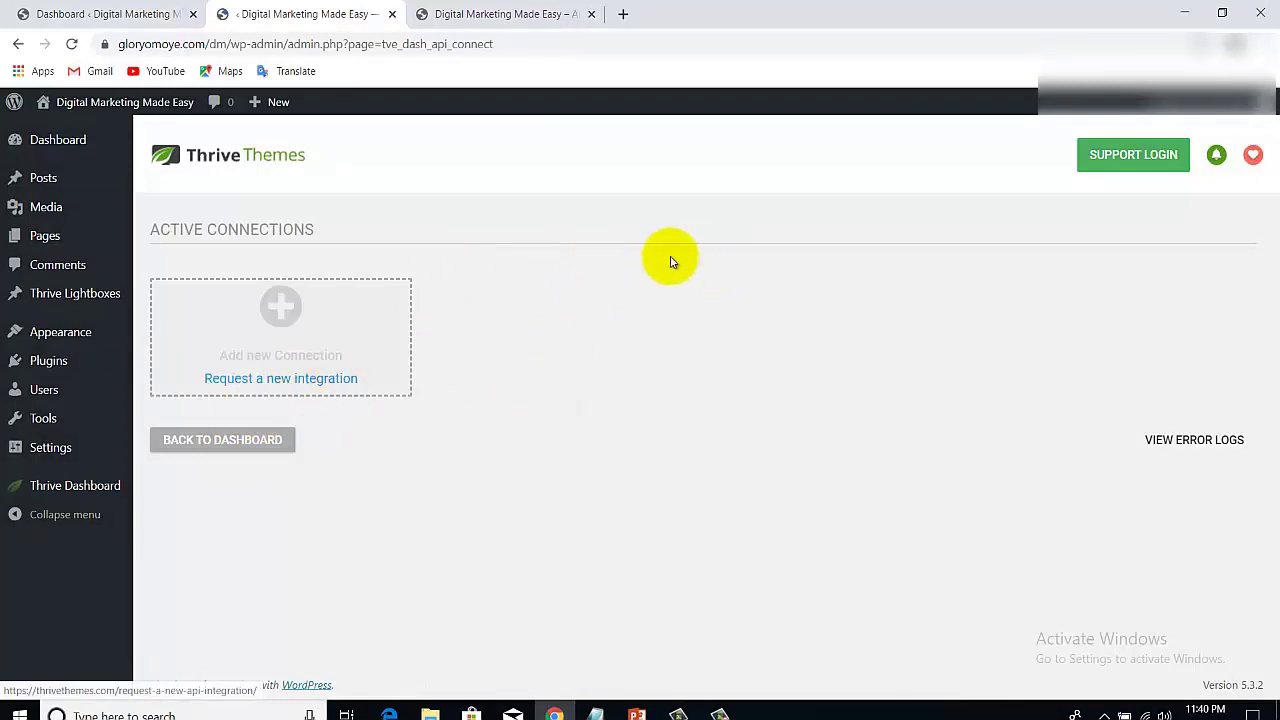
Browse the apps offered for a new API connection and return to the Thrive Dashboard
left_click(285, 298)
left_click(310, 314)
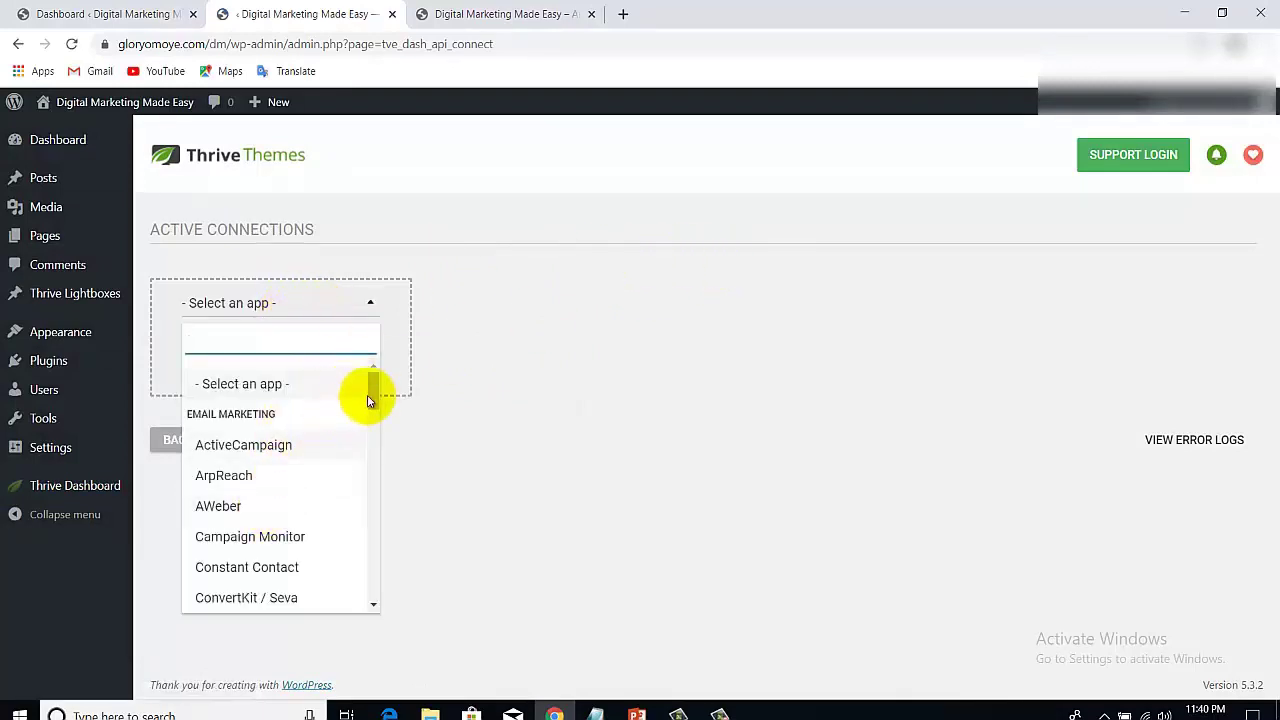
left_click_drag(374, 400, 380, 334)
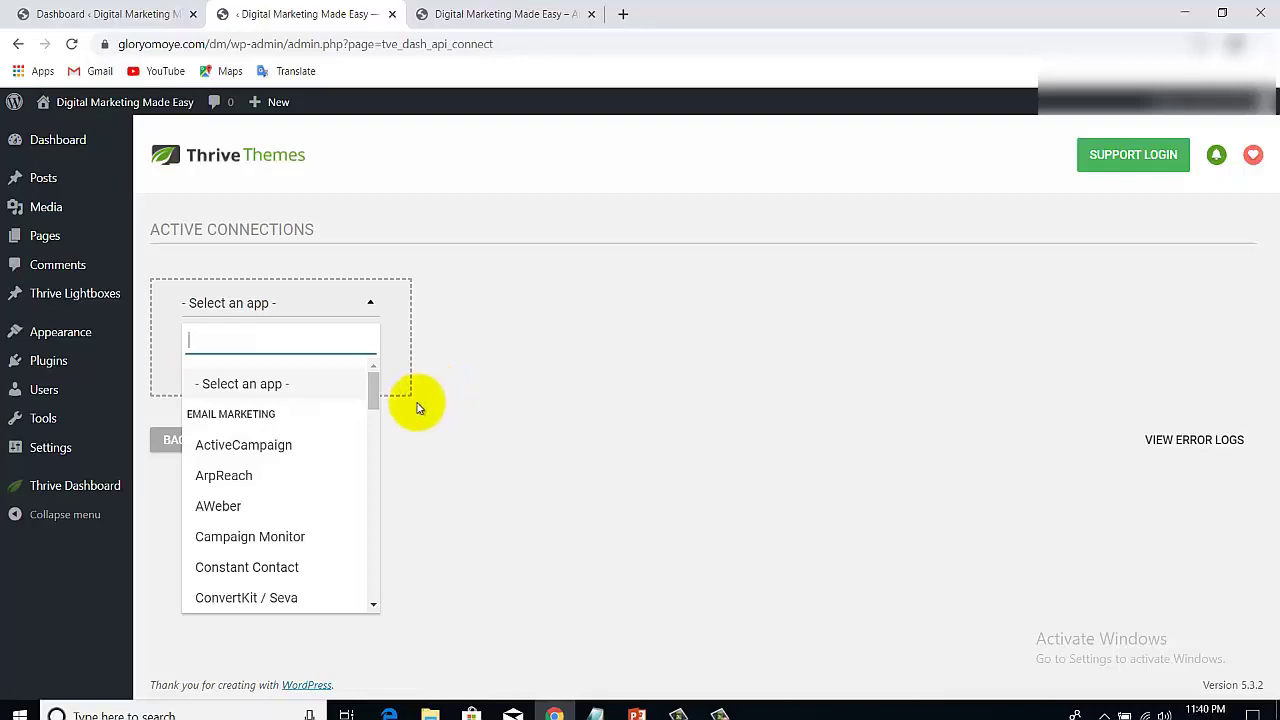
left_click_drag(373, 396, 457, 286)
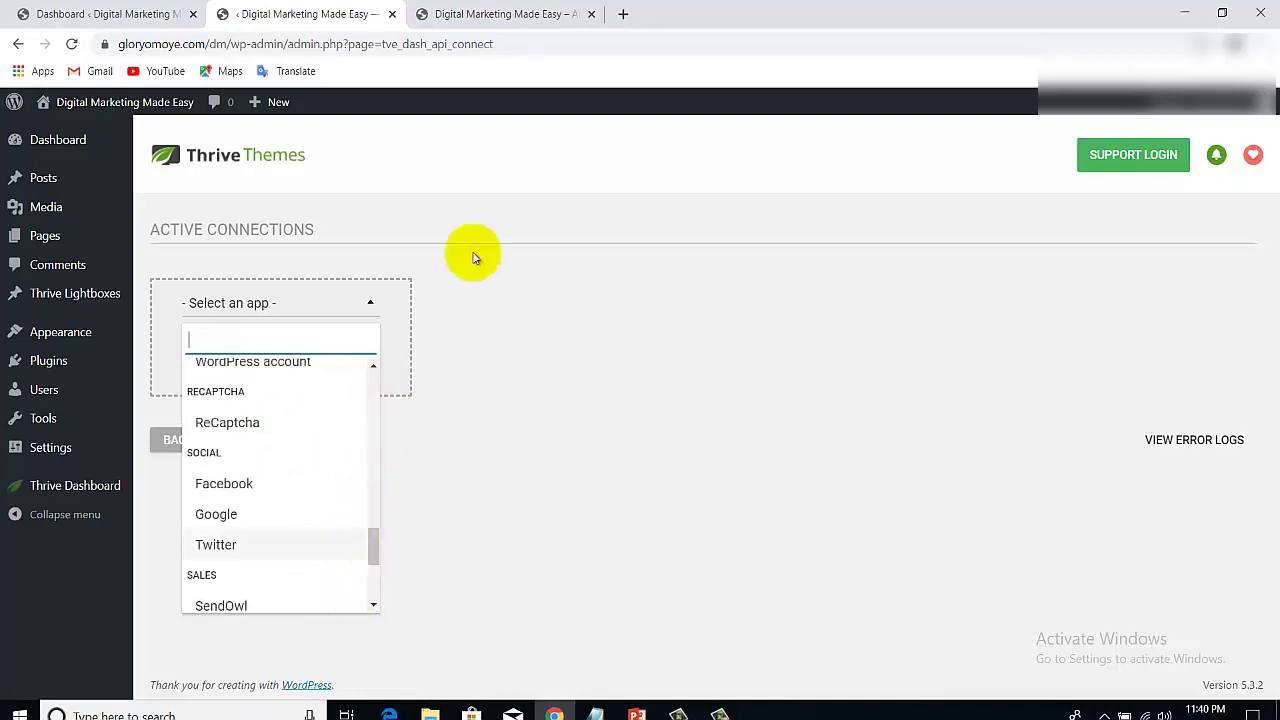
left_click(463, 270)
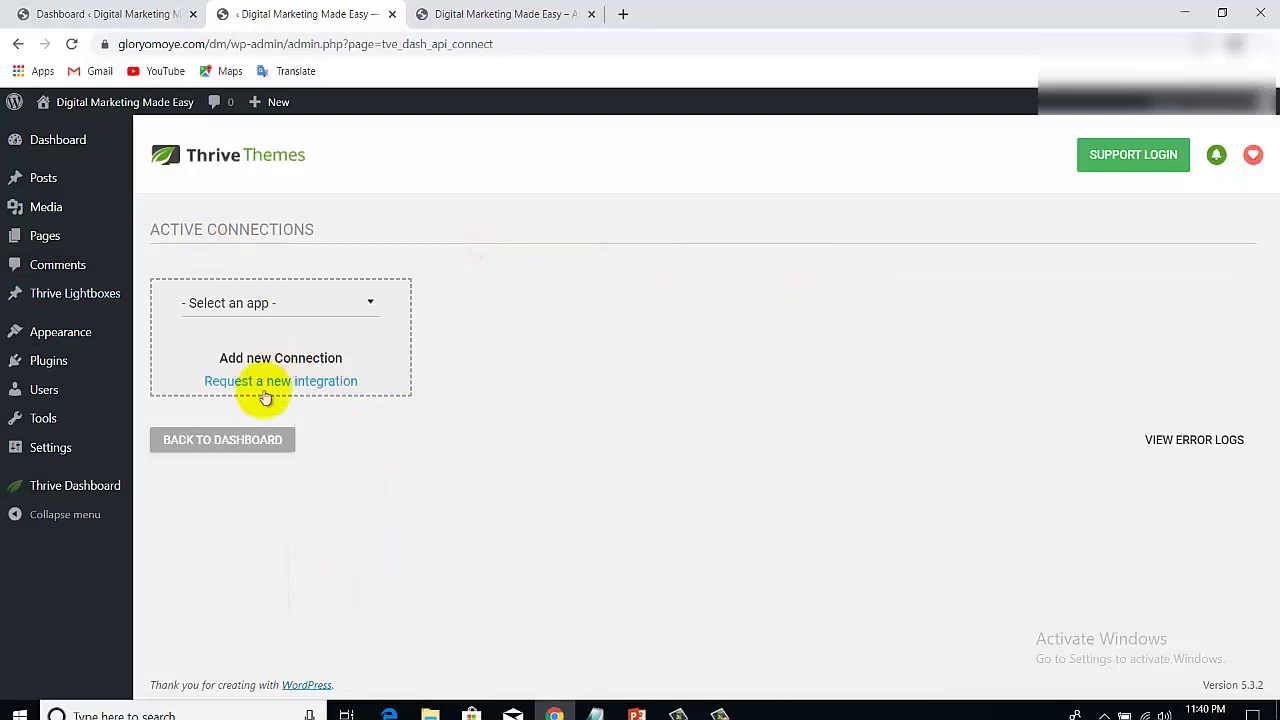
left_click(224, 443)
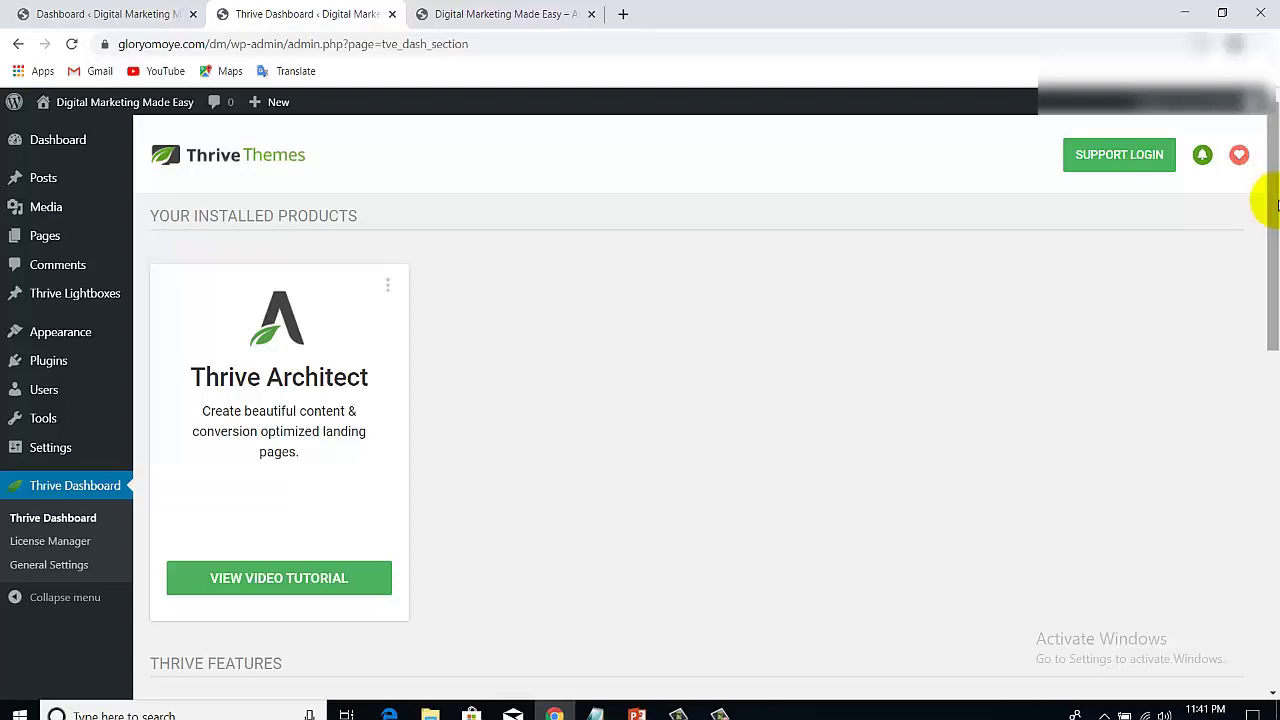
left_click_drag(1272, 234, 1262, 128)
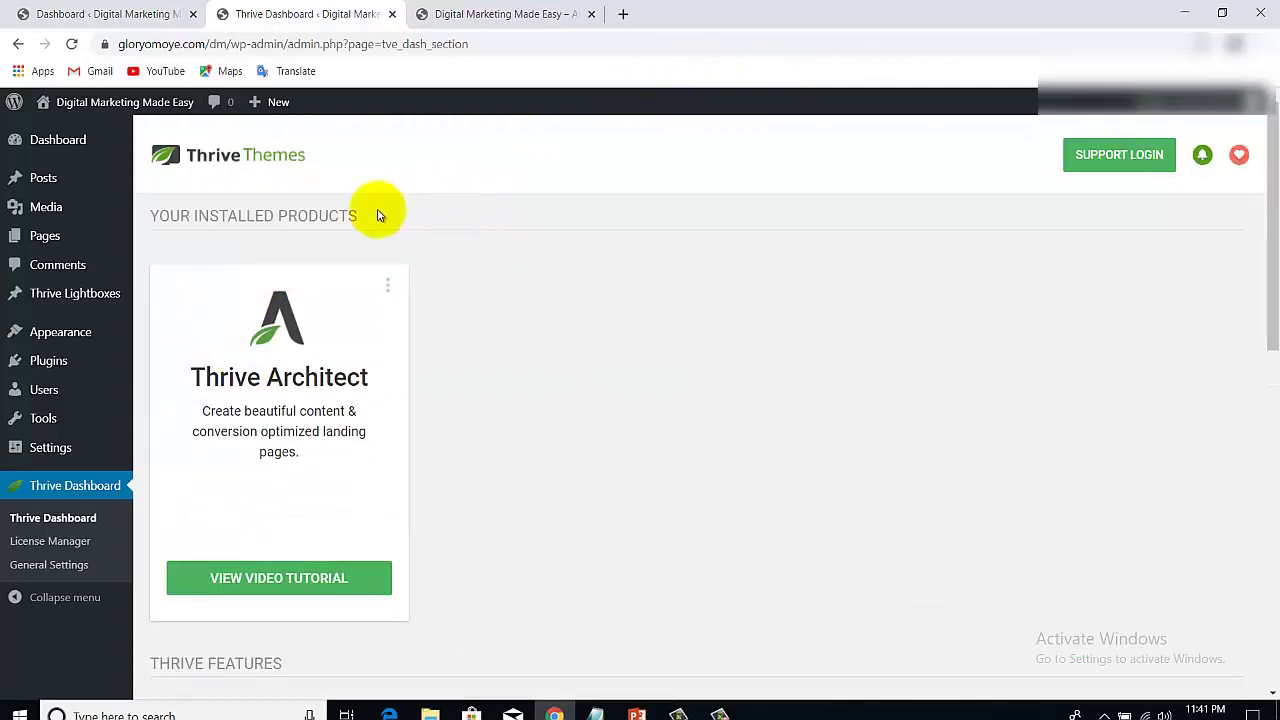
Create a new WordPress page titled "Digital Markeketing Made Easy"
mouse_move(40, 236)
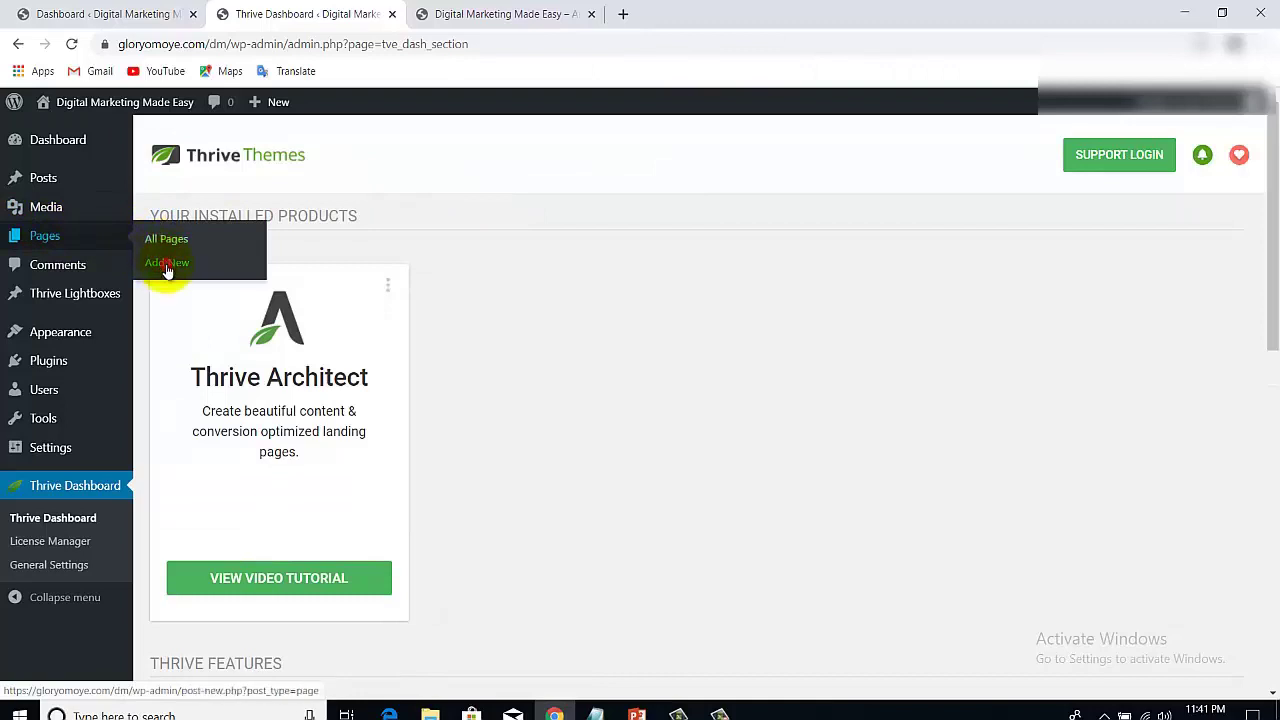
left_click(214, 265)
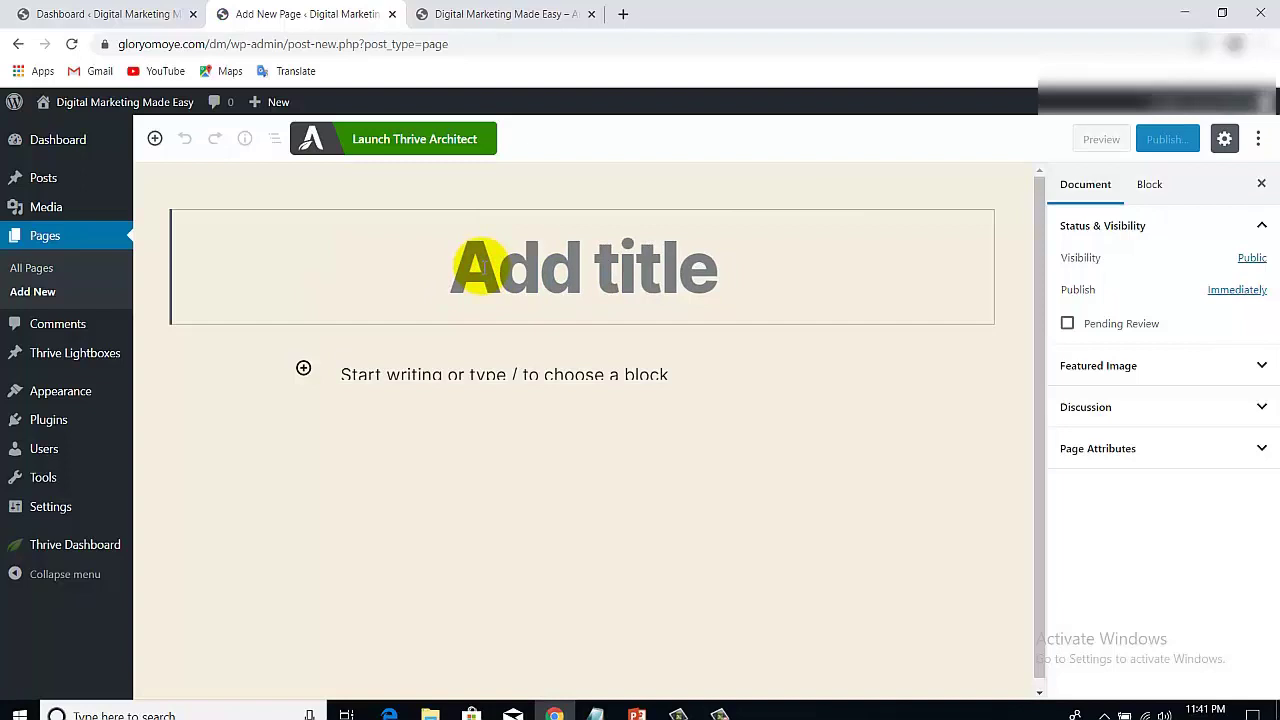
type("Digi")
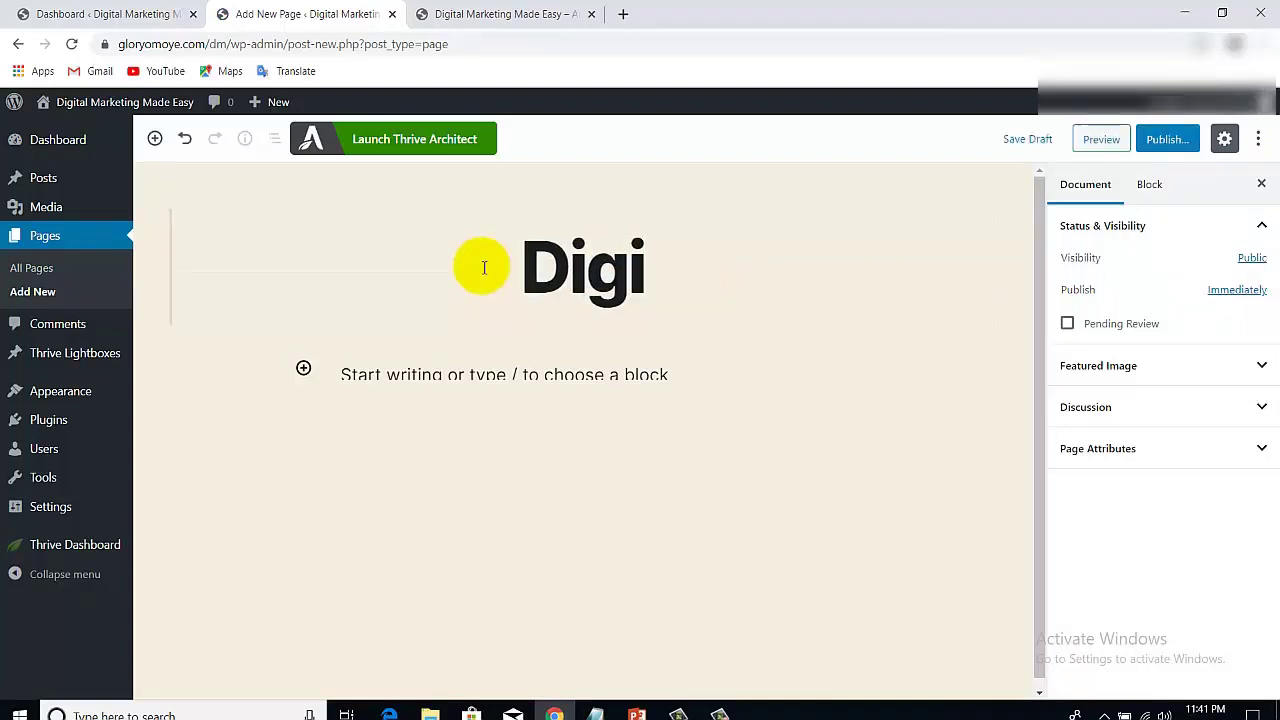
type("tak")
key("BackSpace")
type("l Made")
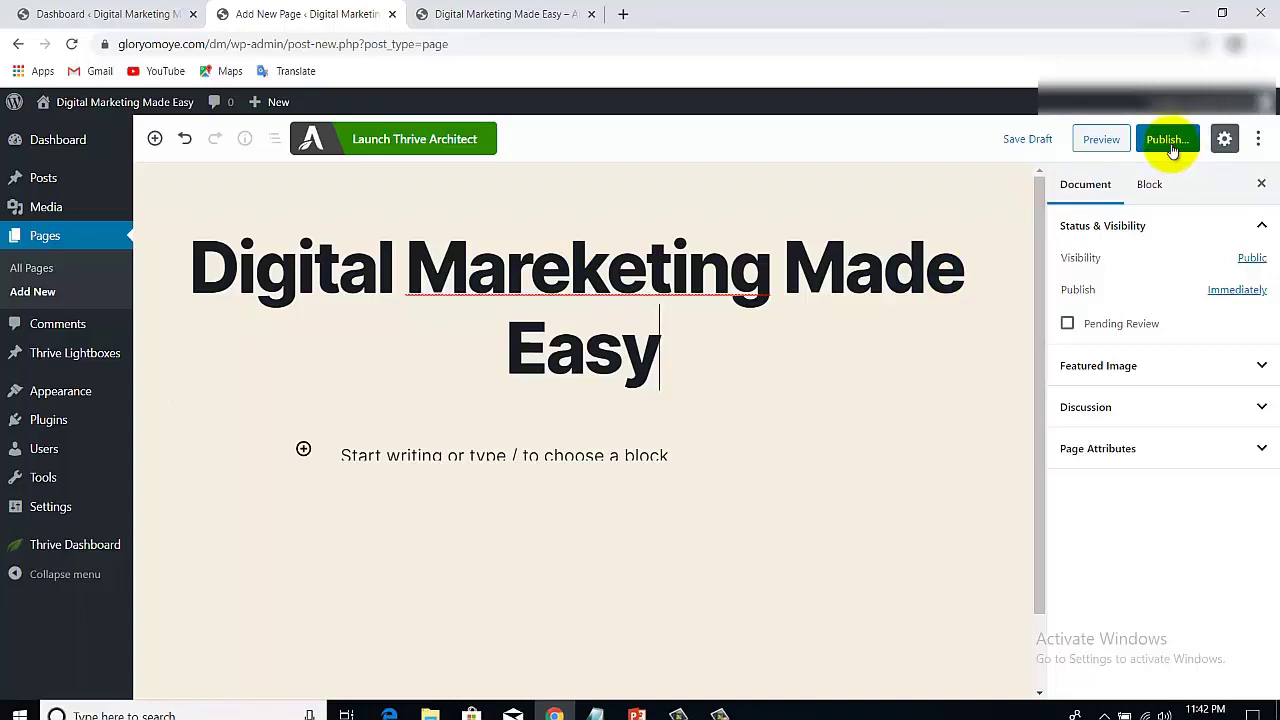
left_click(529, 270)
type("k")
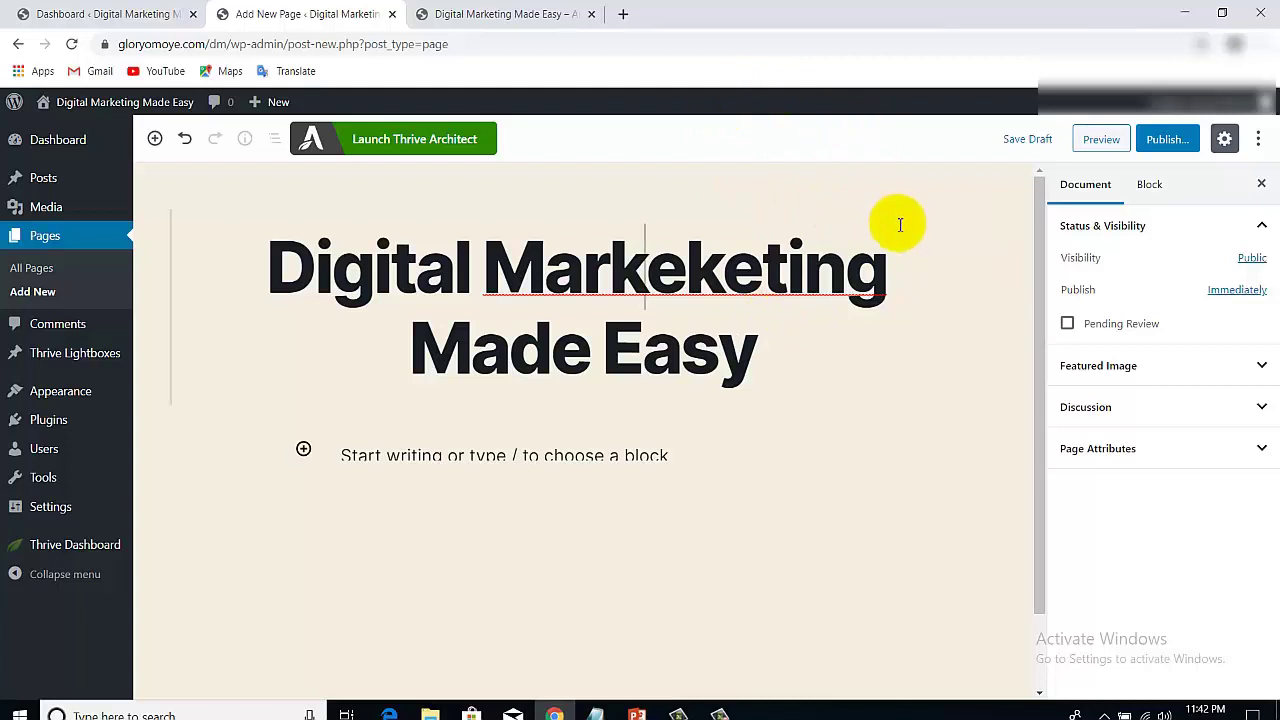
Publish the new page and copy its link
left_click(1167, 143)
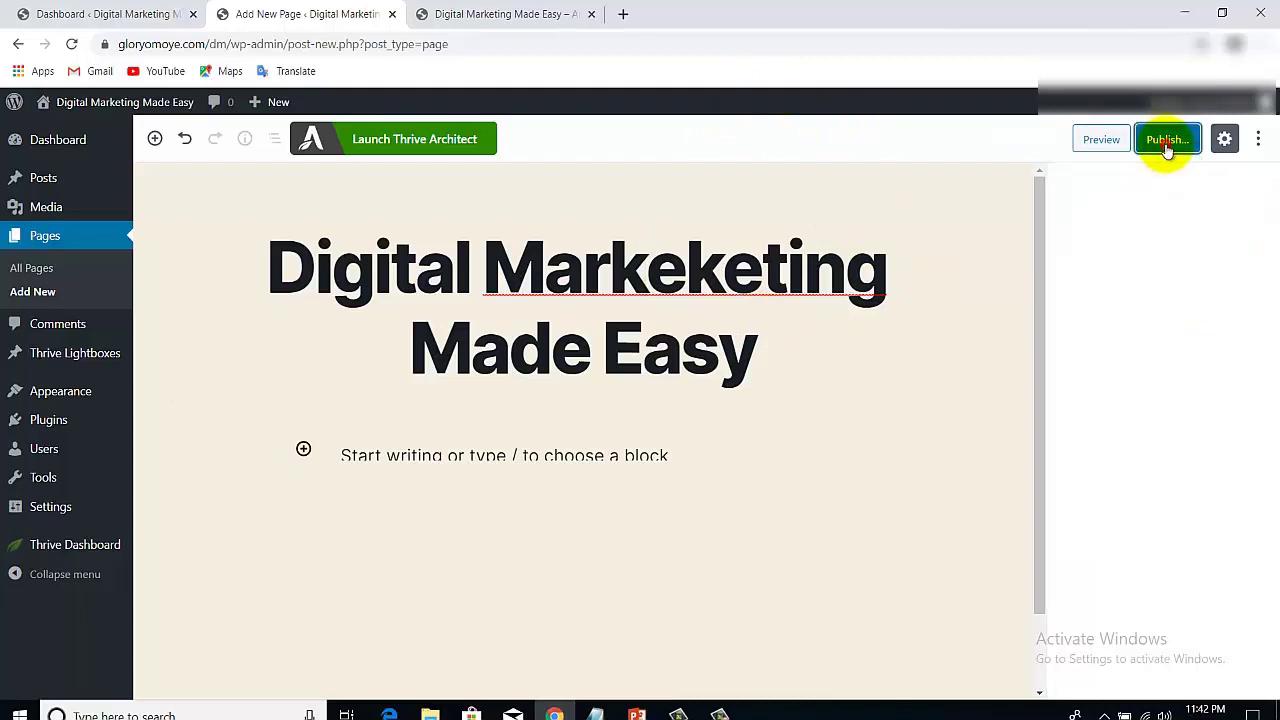
left_click(1180, 137)
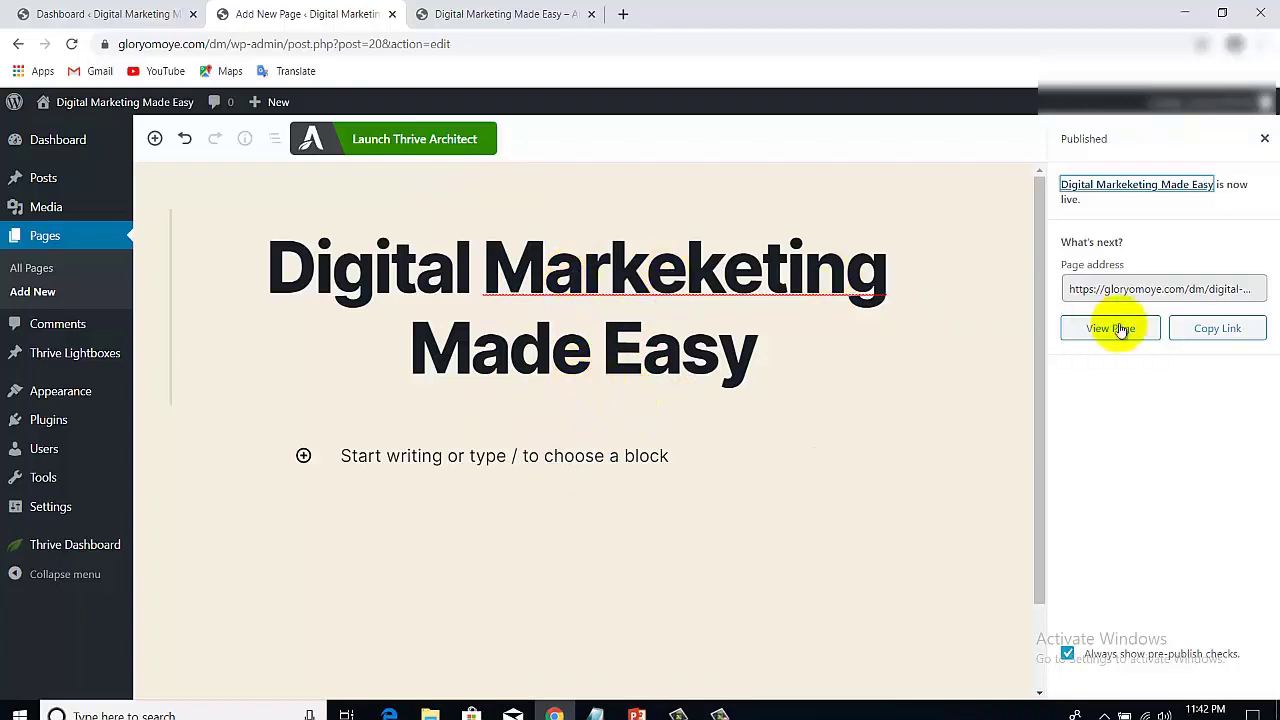
left_click(1192, 330)
View the published page in its own browser tab and look through its content
right_click(1200, 331)
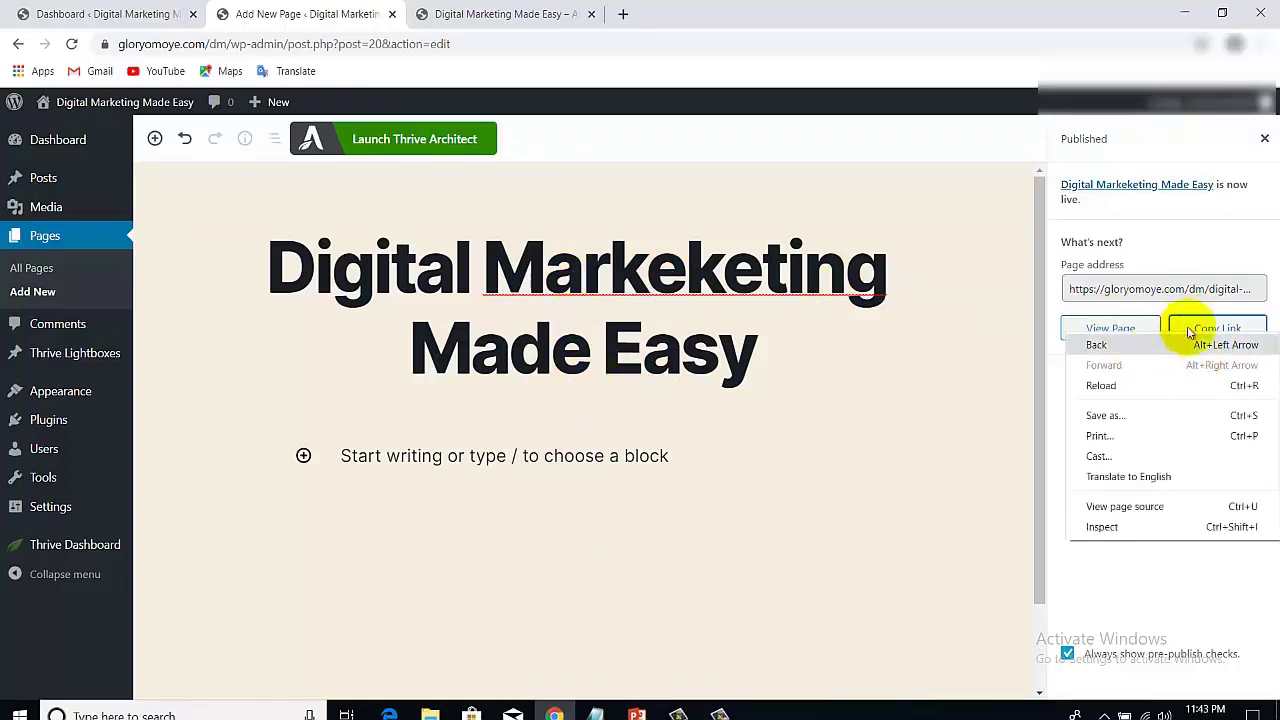
left_click(1160, 592)
left_click(1111, 333)
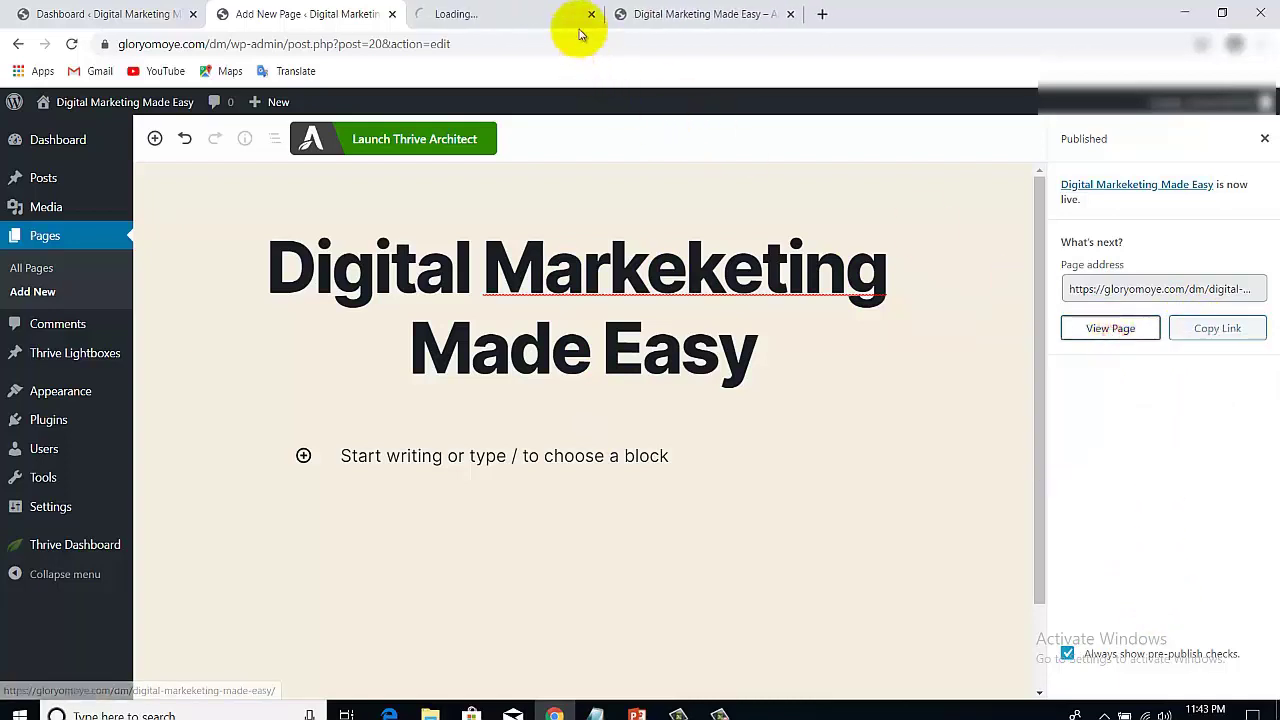
left_click(515, 16)
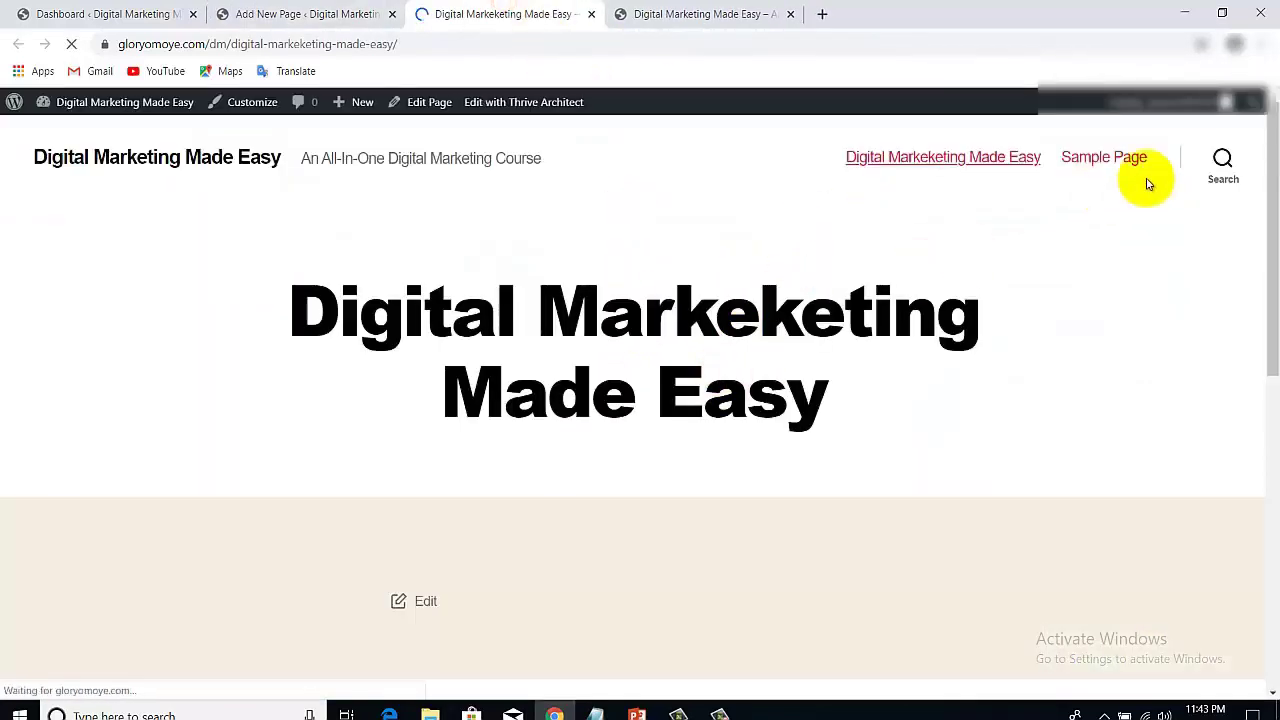
scroll(1266, 300, "down", 6)
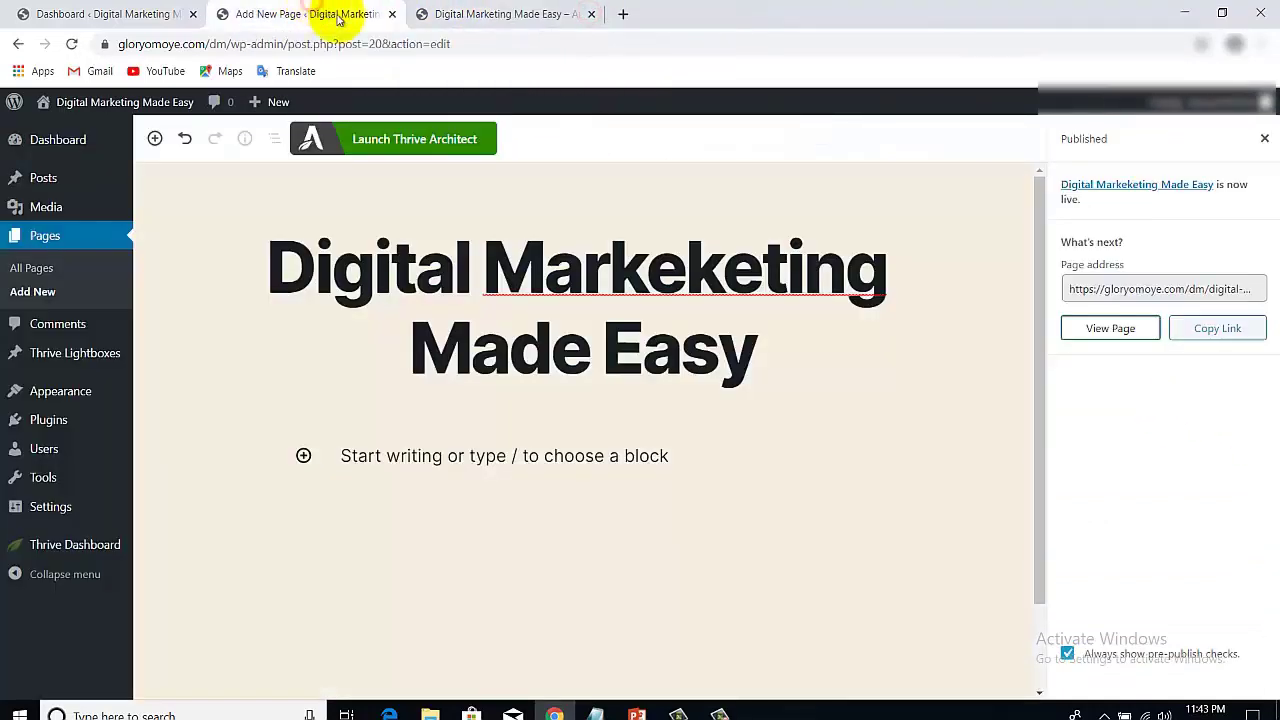
Launch Thrive Architect for the published page and open the landing page template chooser
left_click(391, 147)
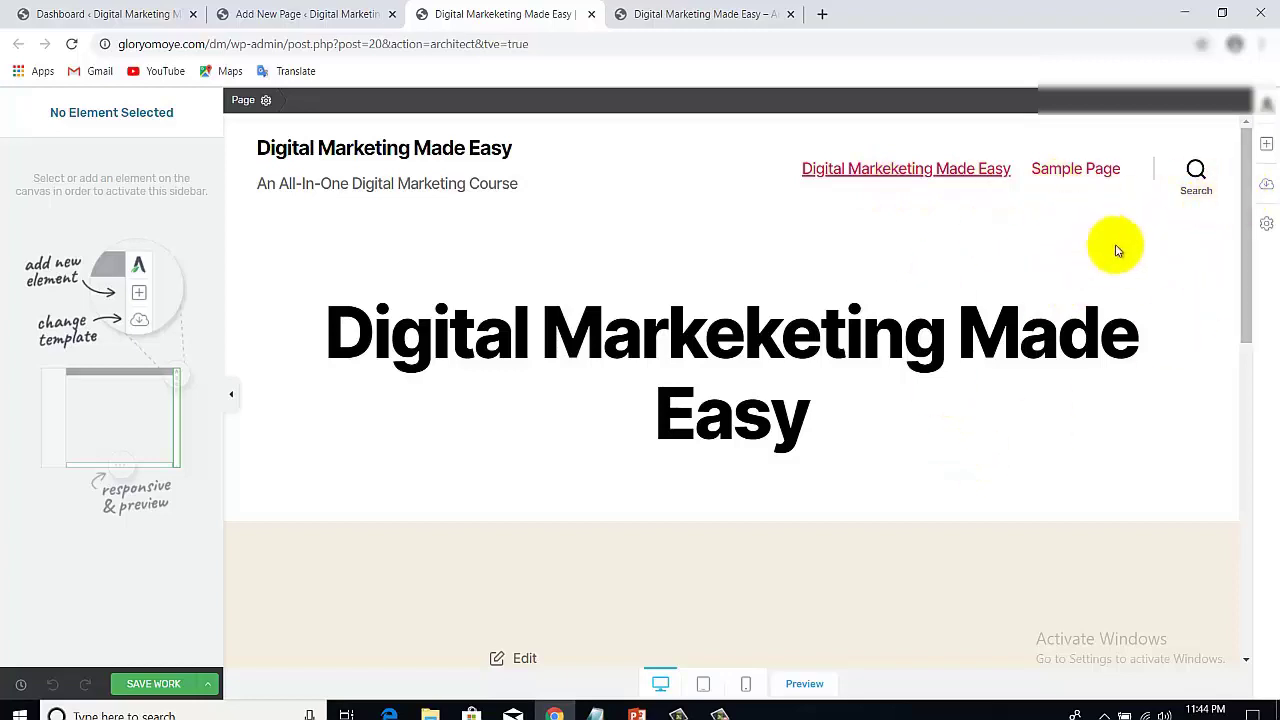
left_click(1267, 190)
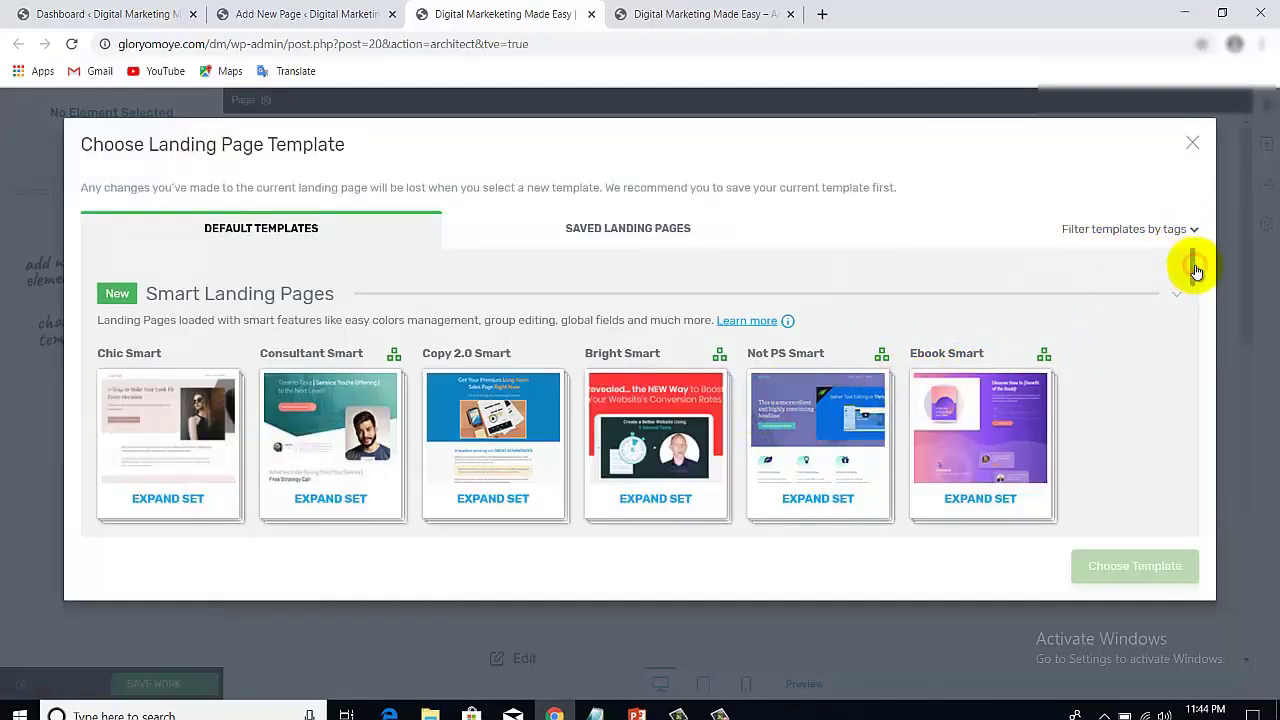
Browse the Smart Landing Pages templates and expand the Chic Smart set to examine its pages
scroll(1192, 268, "down", 2)
scroll(1191, 262, "up", 2)
scroll(1192, 272, "down", 1)
scroll(1194, 266, "down", 1)
scroll(1189, 251, "up", 1)
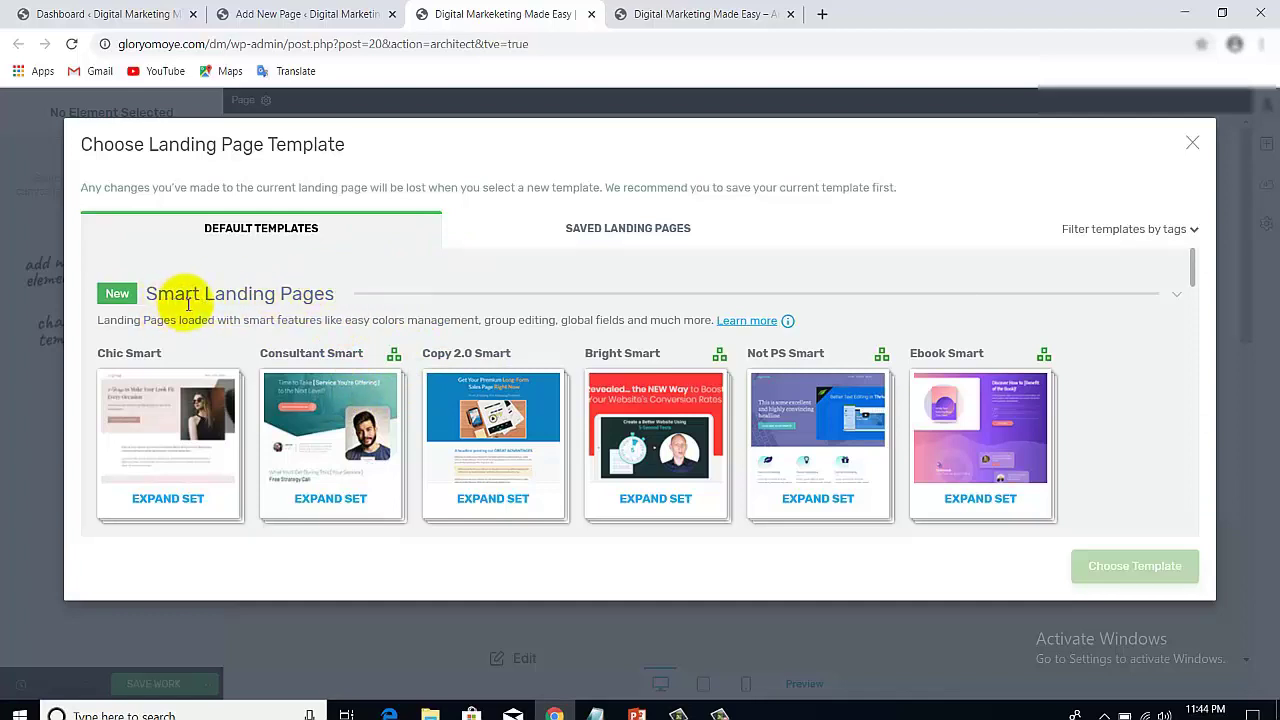
triple_click(1190, 278)
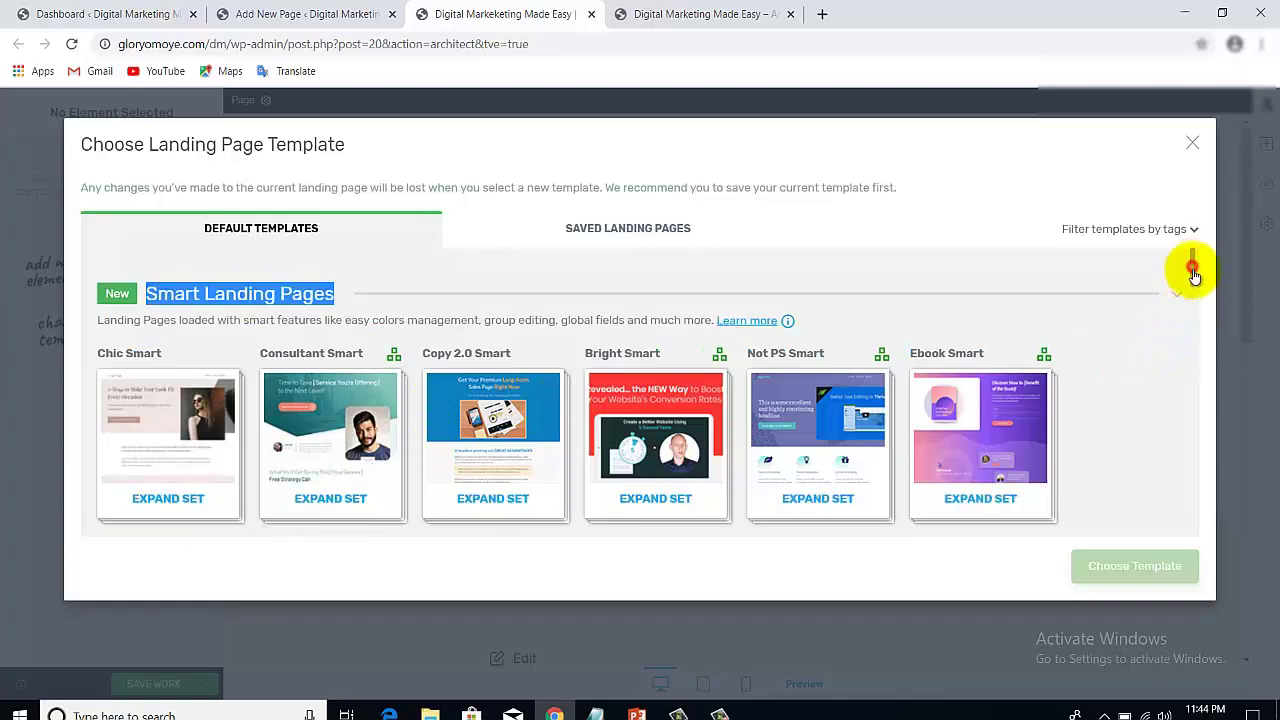
scroll(1190, 275, "down", 2)
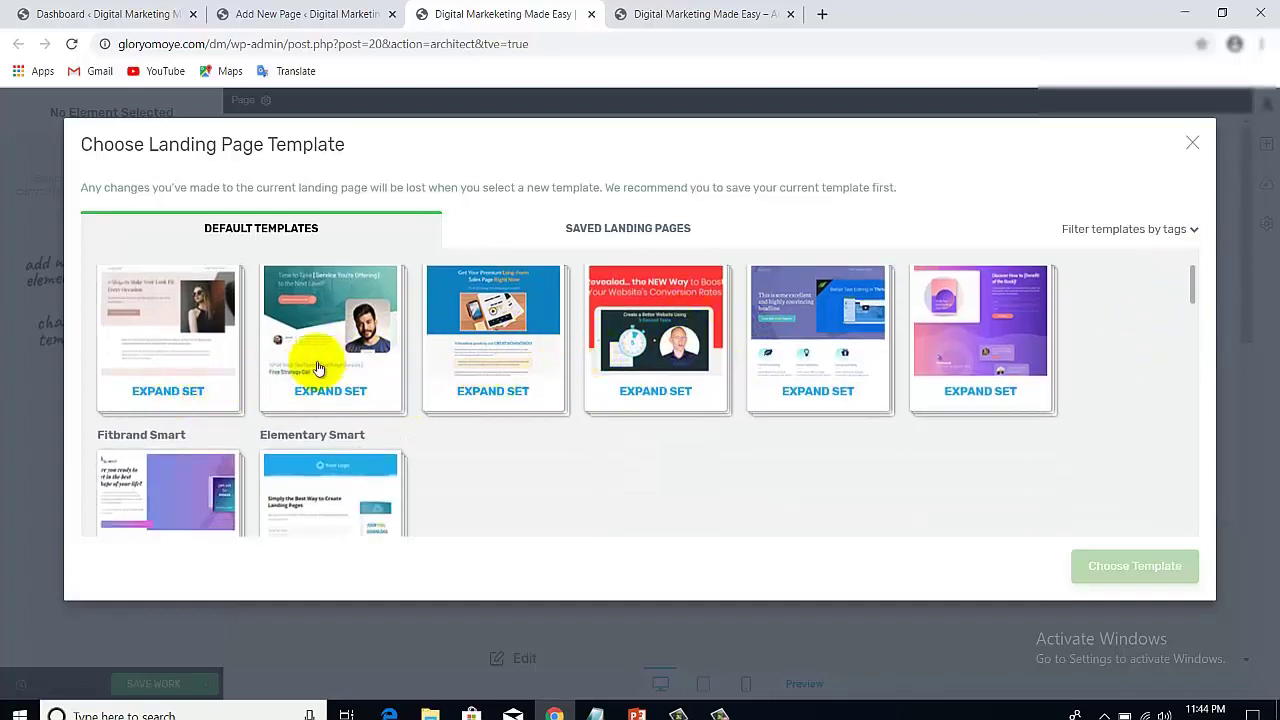
left_click(160, 386)
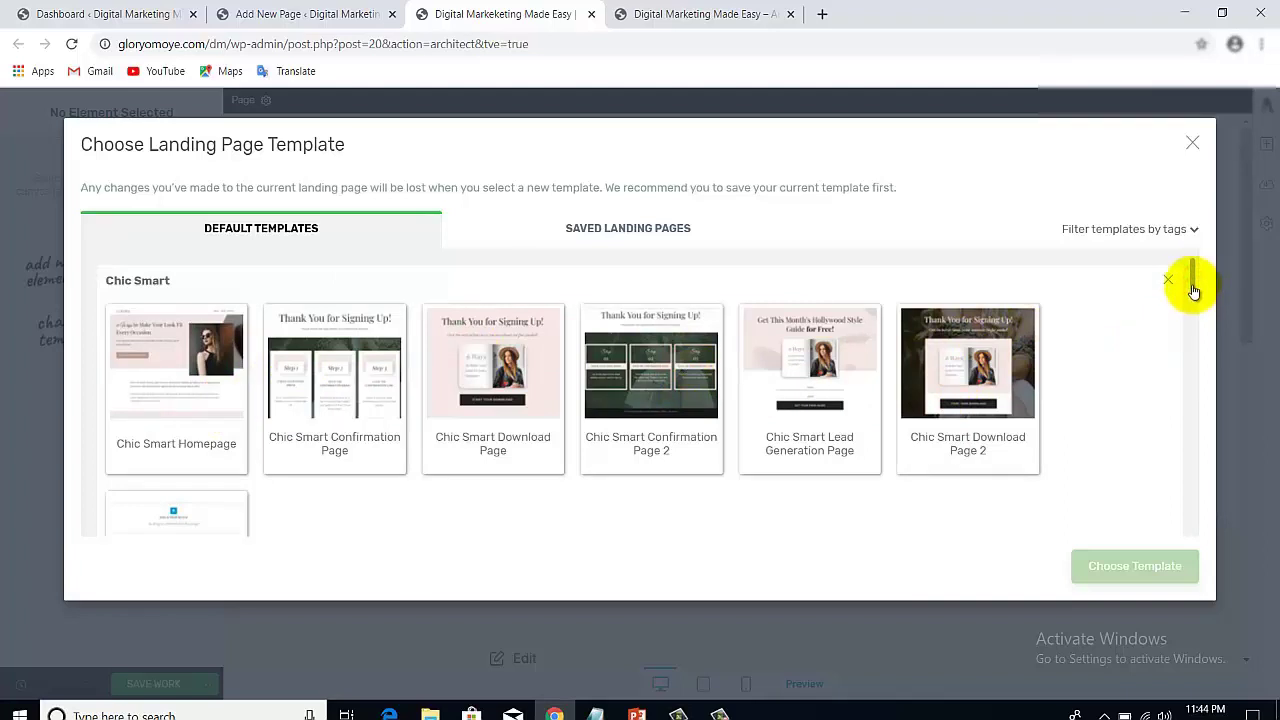
scroll(1193, 290, "down", 4)
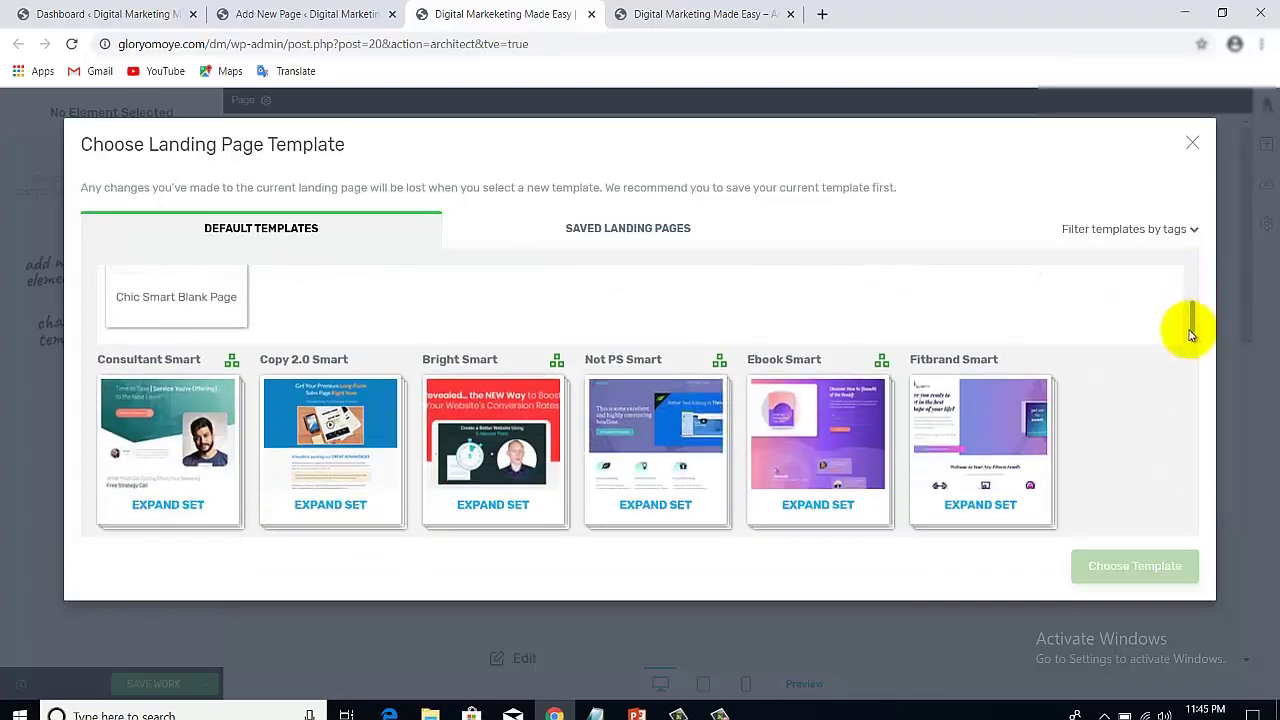
Expand the Consultant Smart template set and examine its pages
scroll(1192, 330, "down", 1)
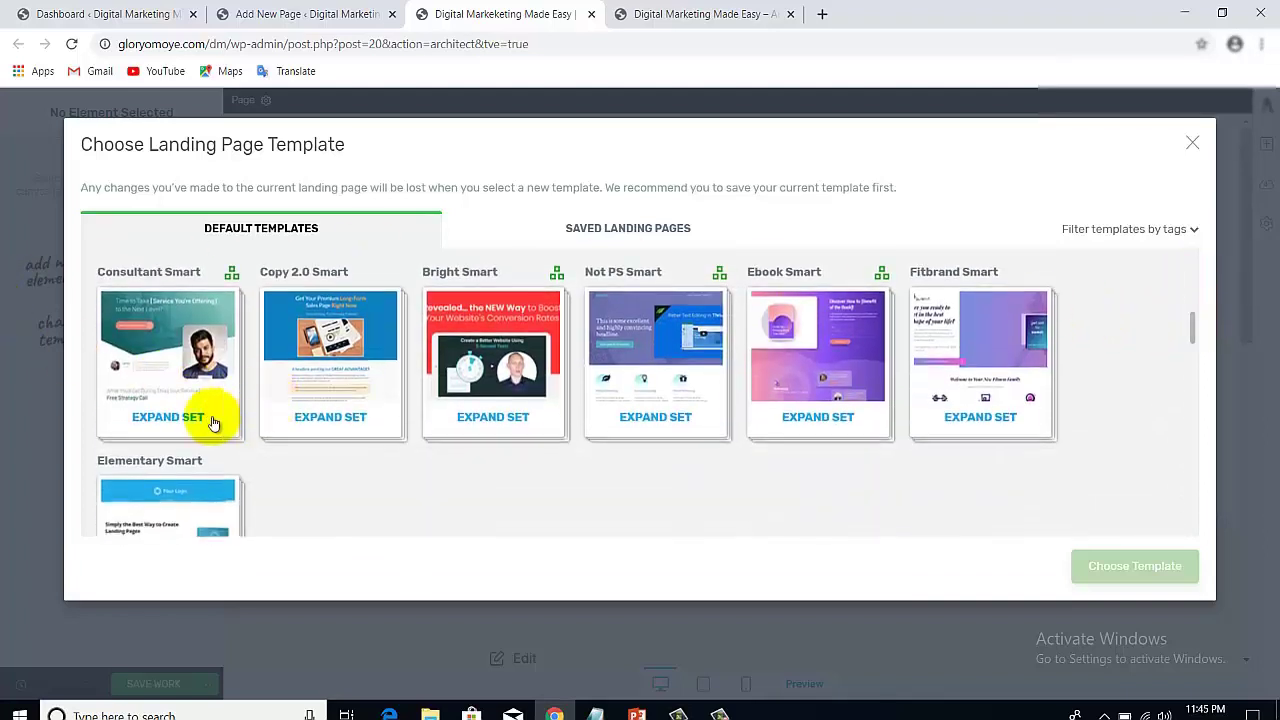
left_click(171, 420)
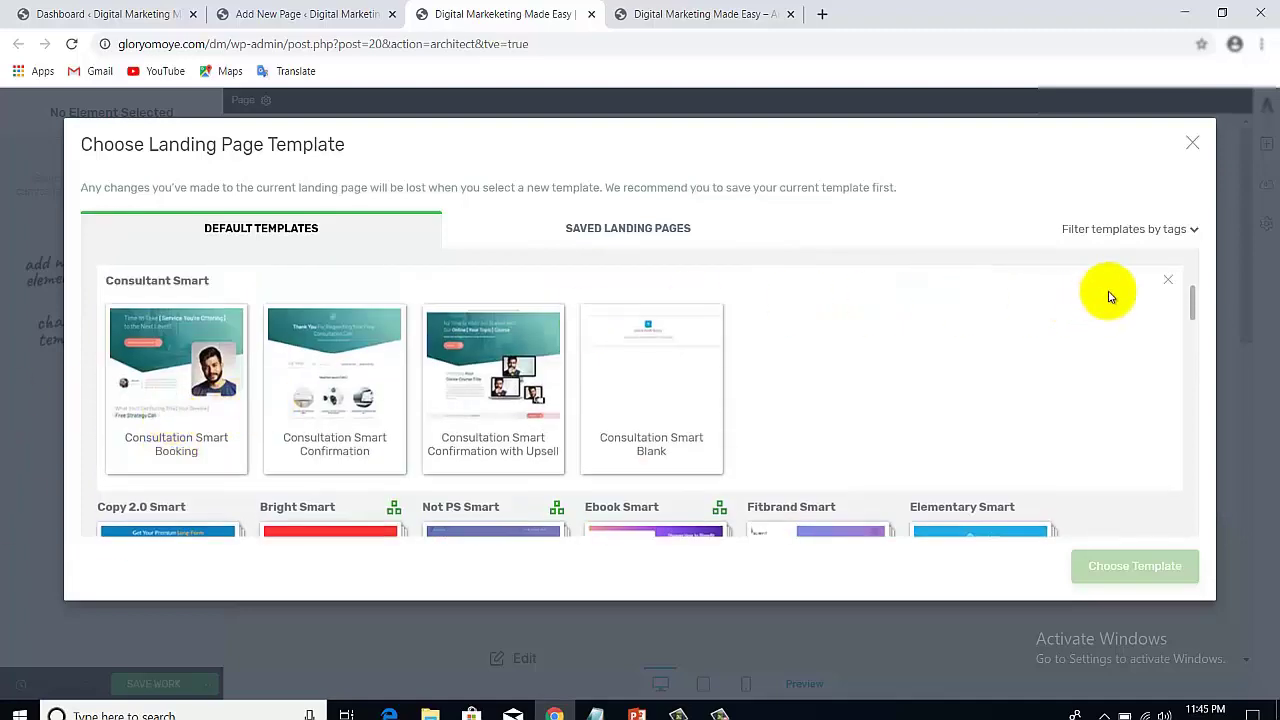
left_click_drag(1194, 300, 1194, 323)
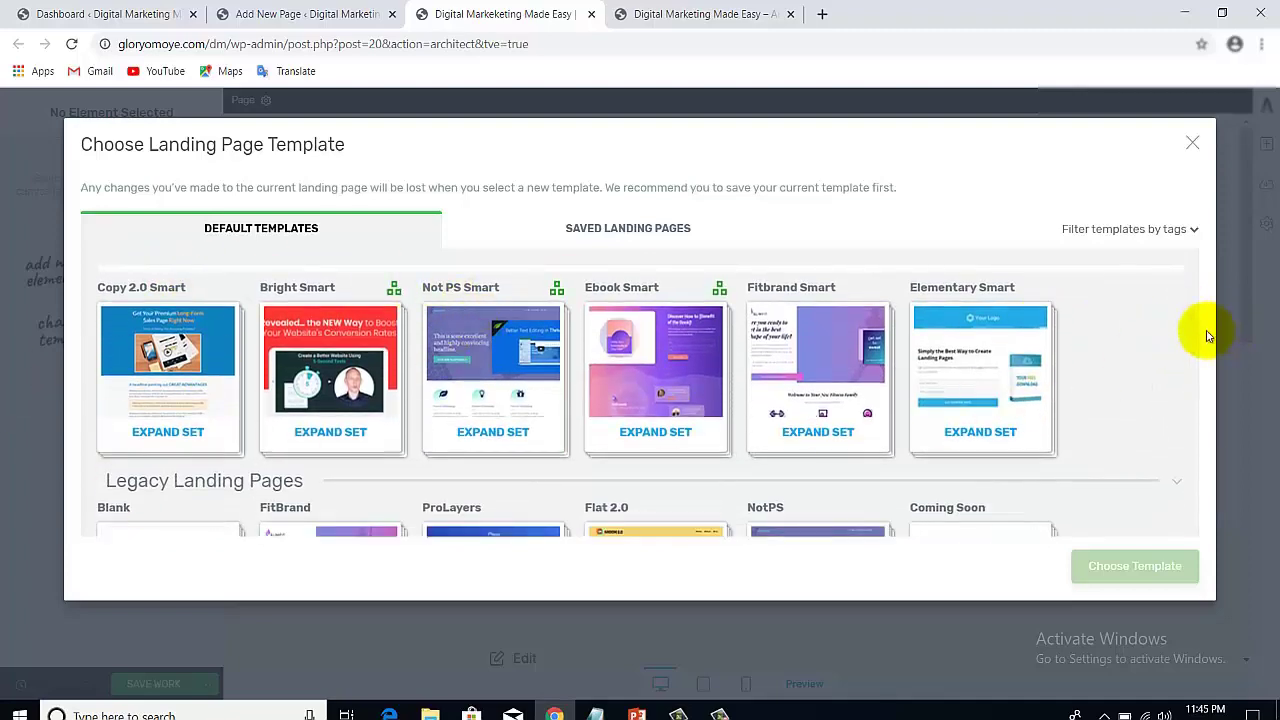
Expand the Bright Smart template set and examine its sales, lead generation and webinar pages
mouse_move(1194, 340)
left_mouse_down()
mouse_move(1214, 517)
mouse_move(1190, 289)
mouse_move(1200, 340)
left_mouse_up()
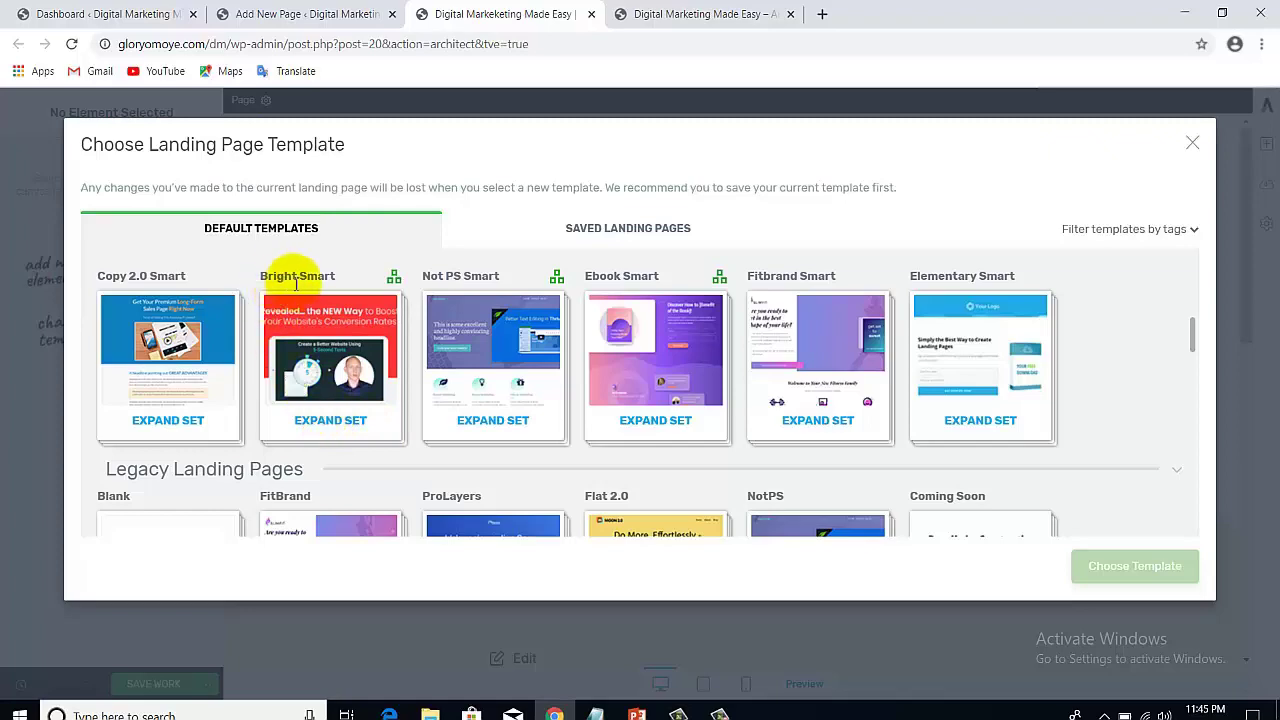
left_click(330, 418)
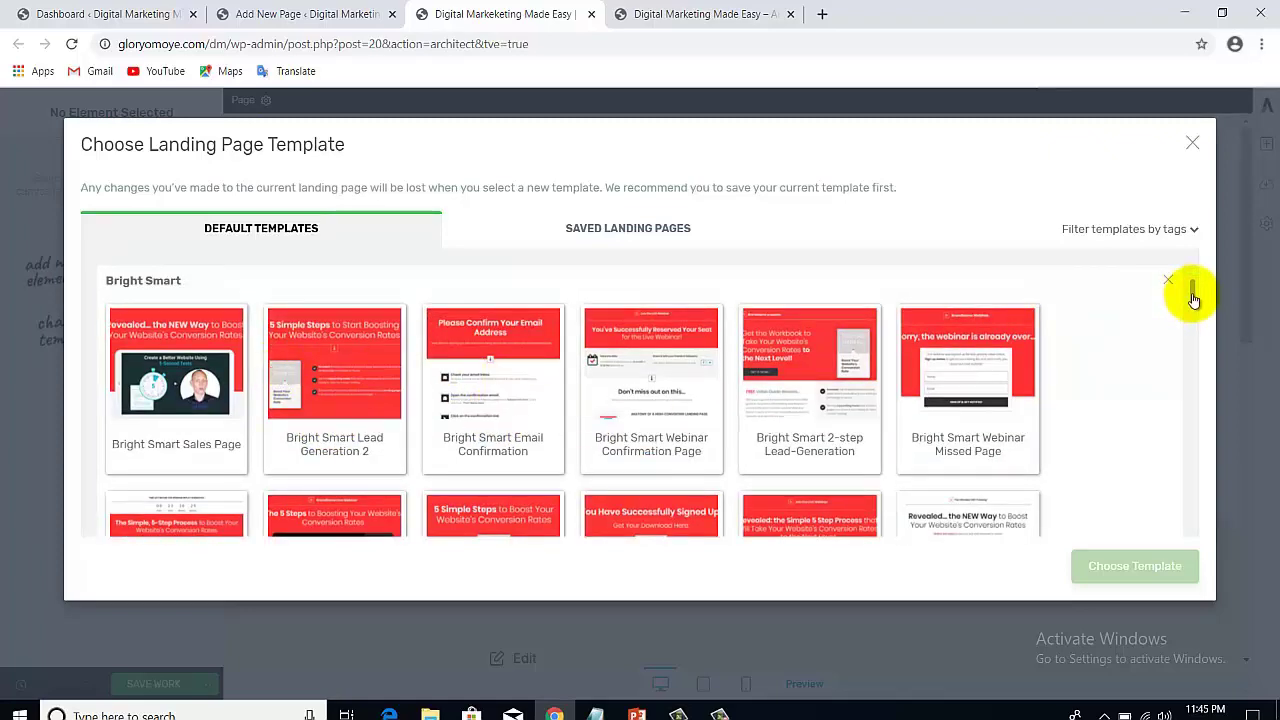
scroll(1192, 298, "down", 1)
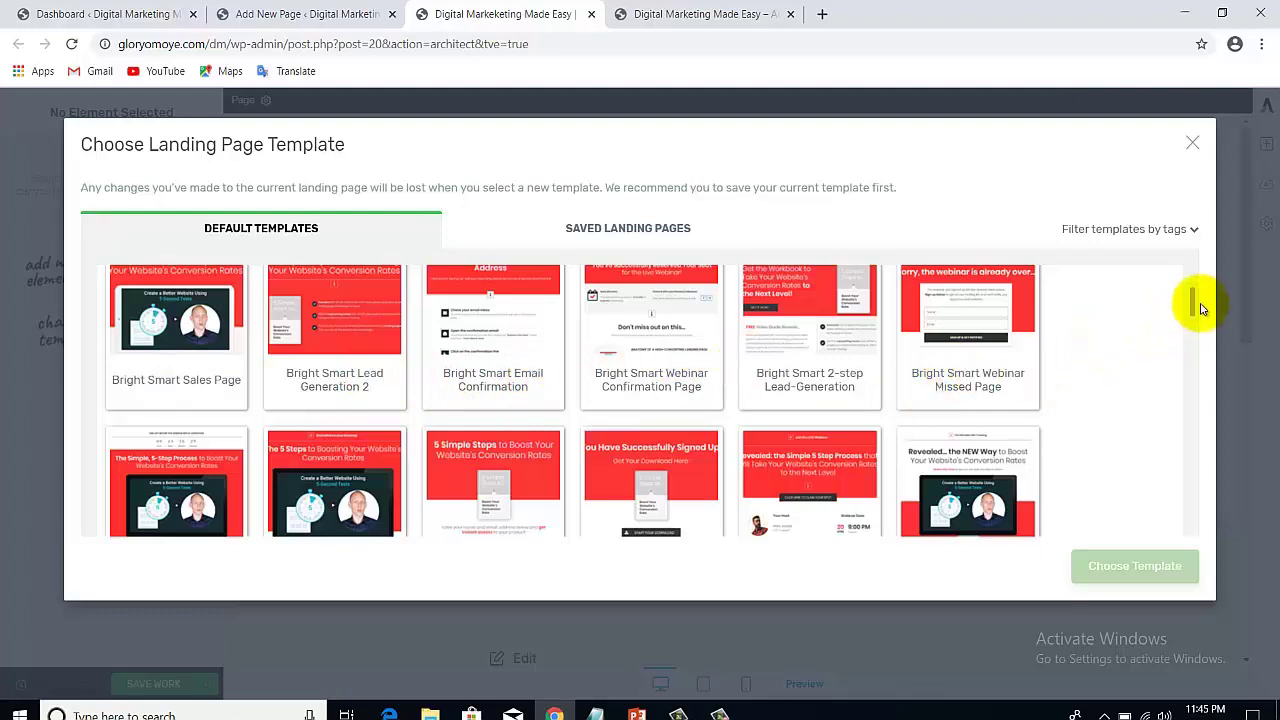
scroll(1192, 312, "down", 5)
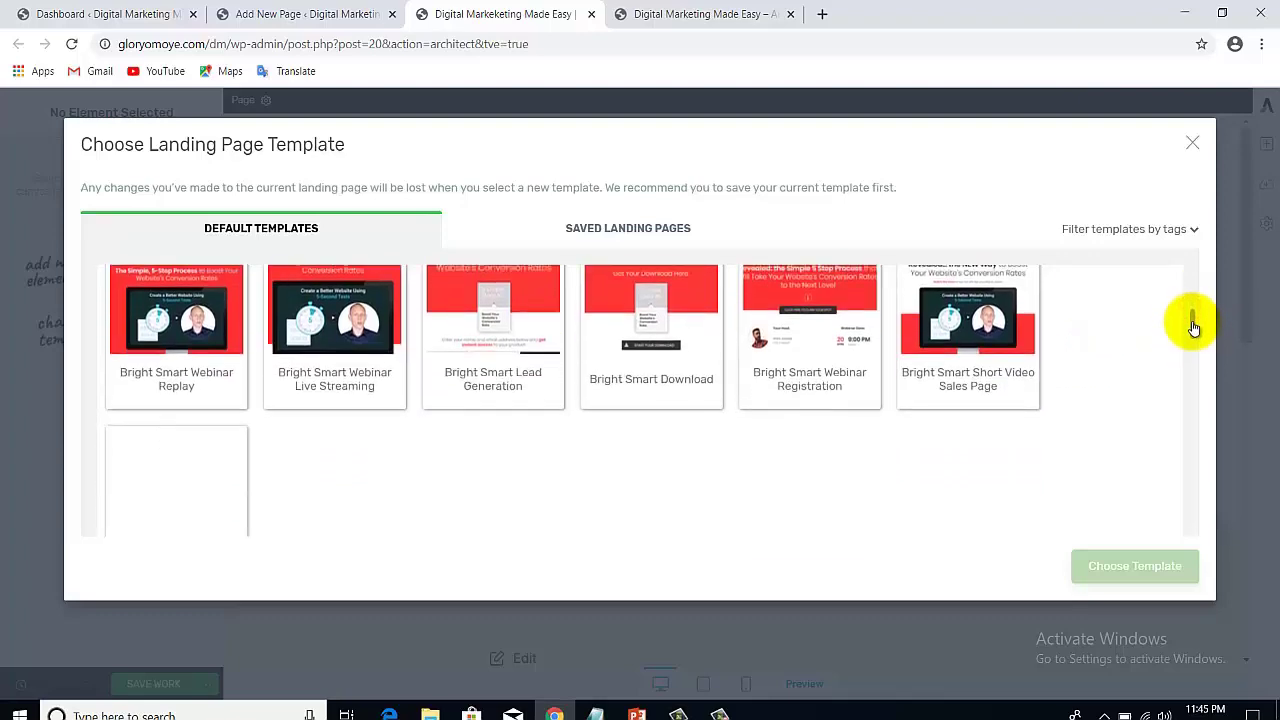
Apply the Bright Smart Sales Page template to the page and look through its sections
scroll(1191, 316, "up", 8)
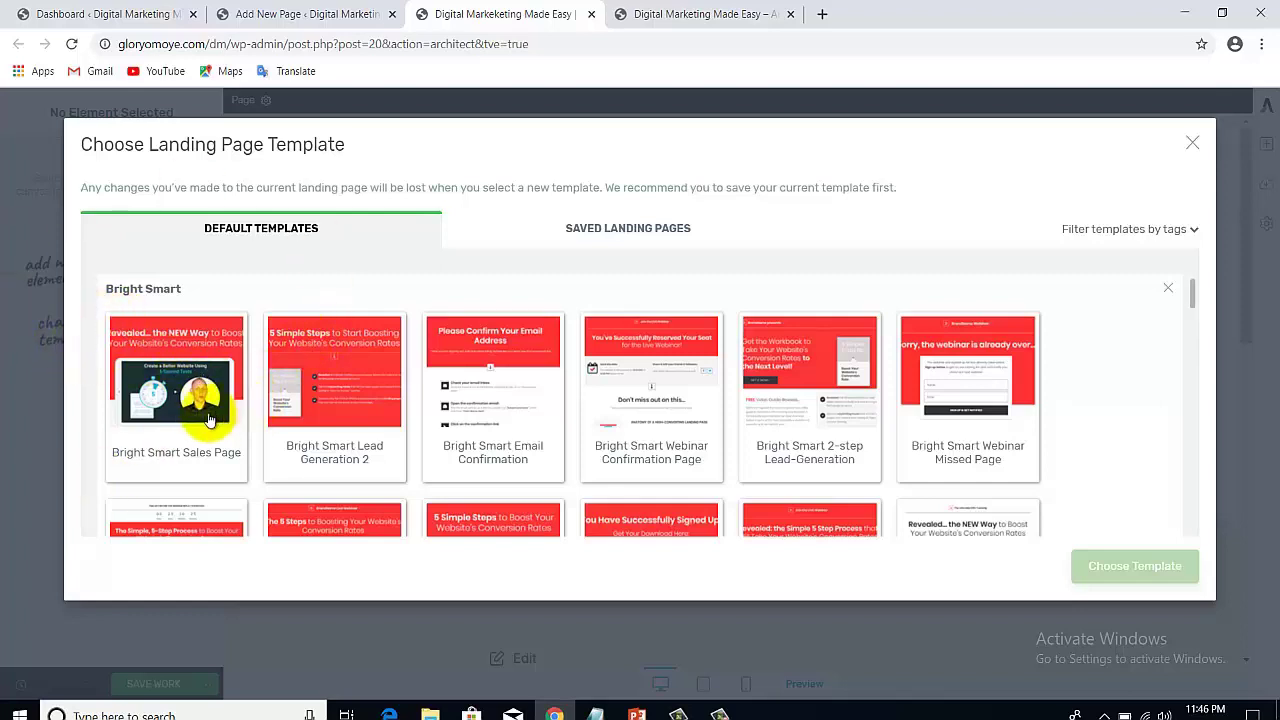
left_click(176, 456)
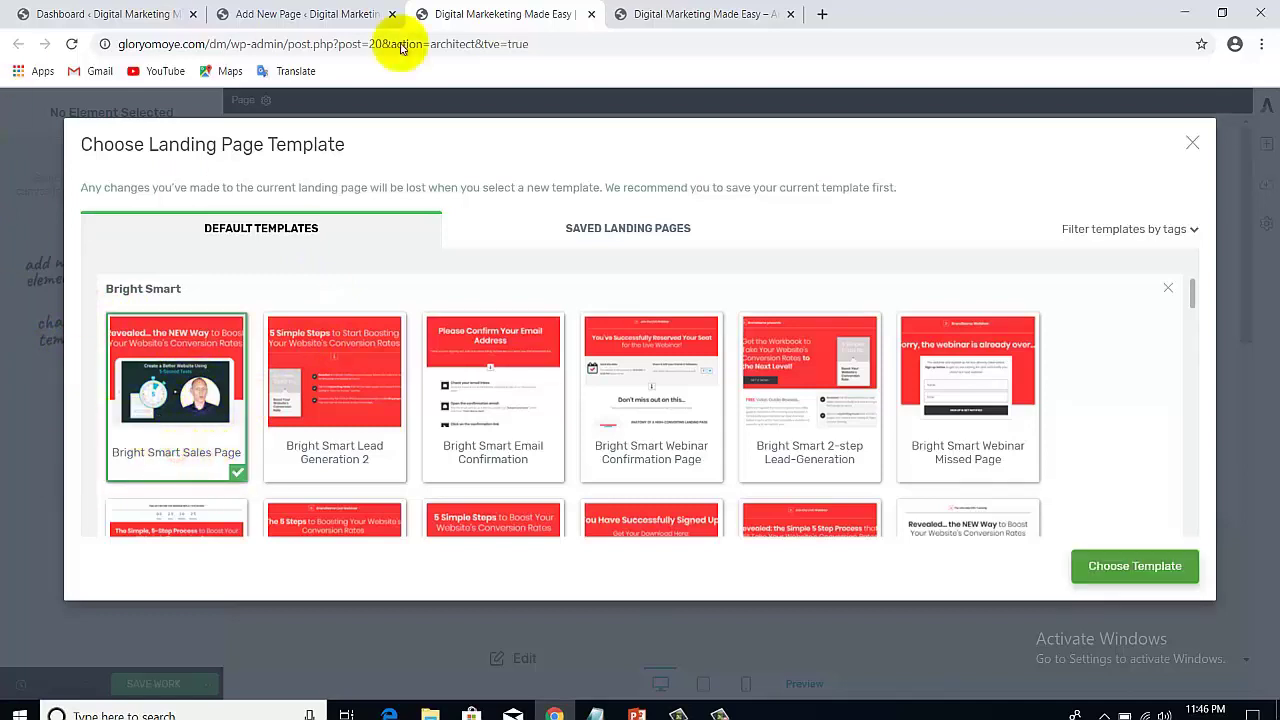
left_click(1131, 568)
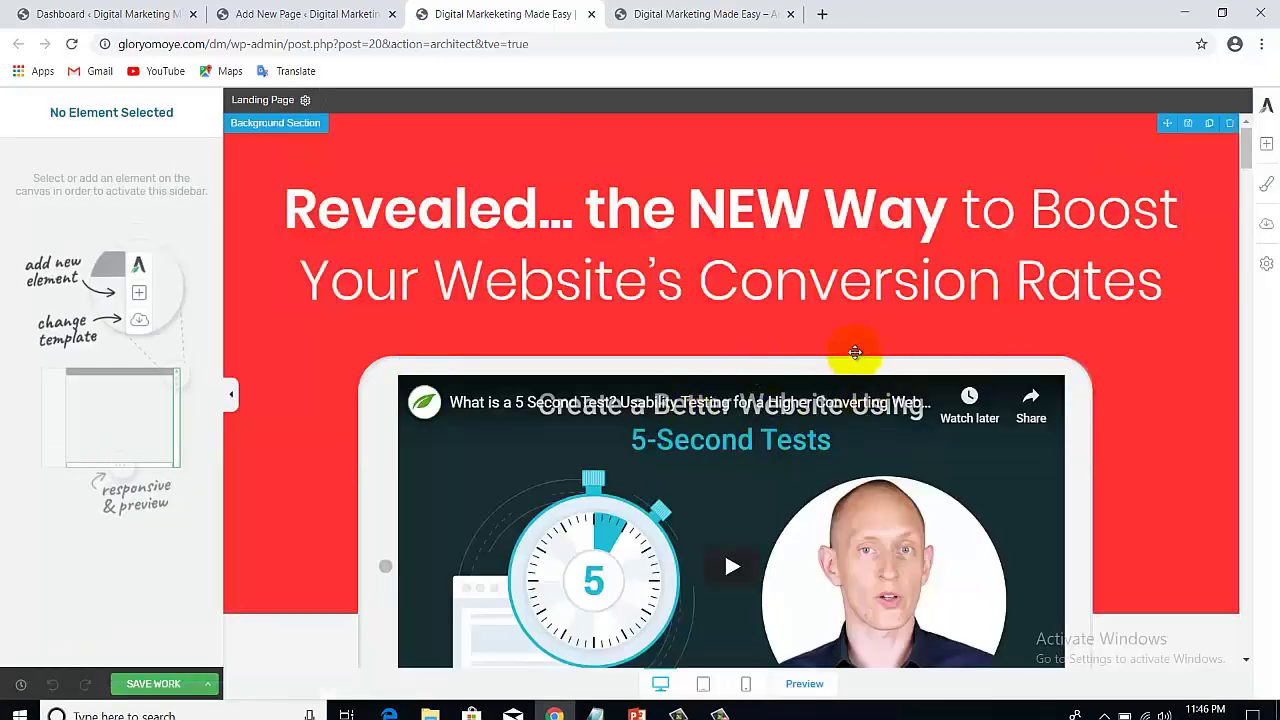
scroll(1247, 155, "down", 8)
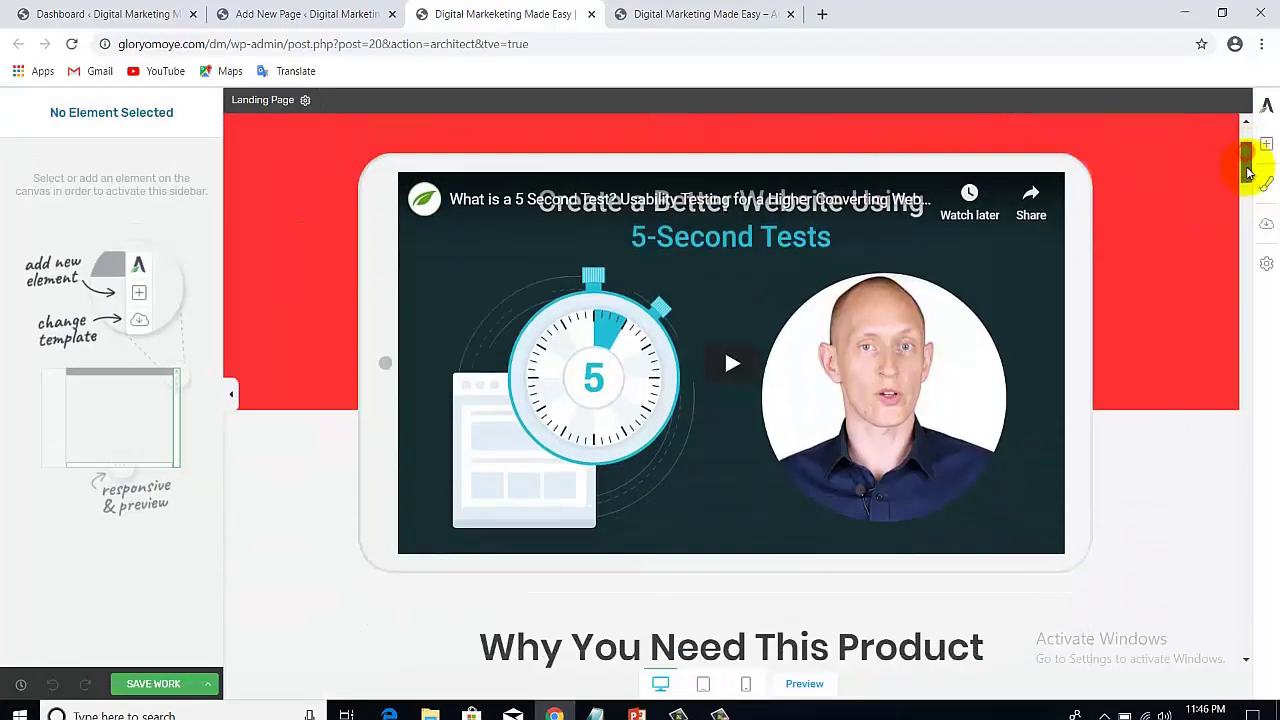
scroll(1266, 222, "down", 7)
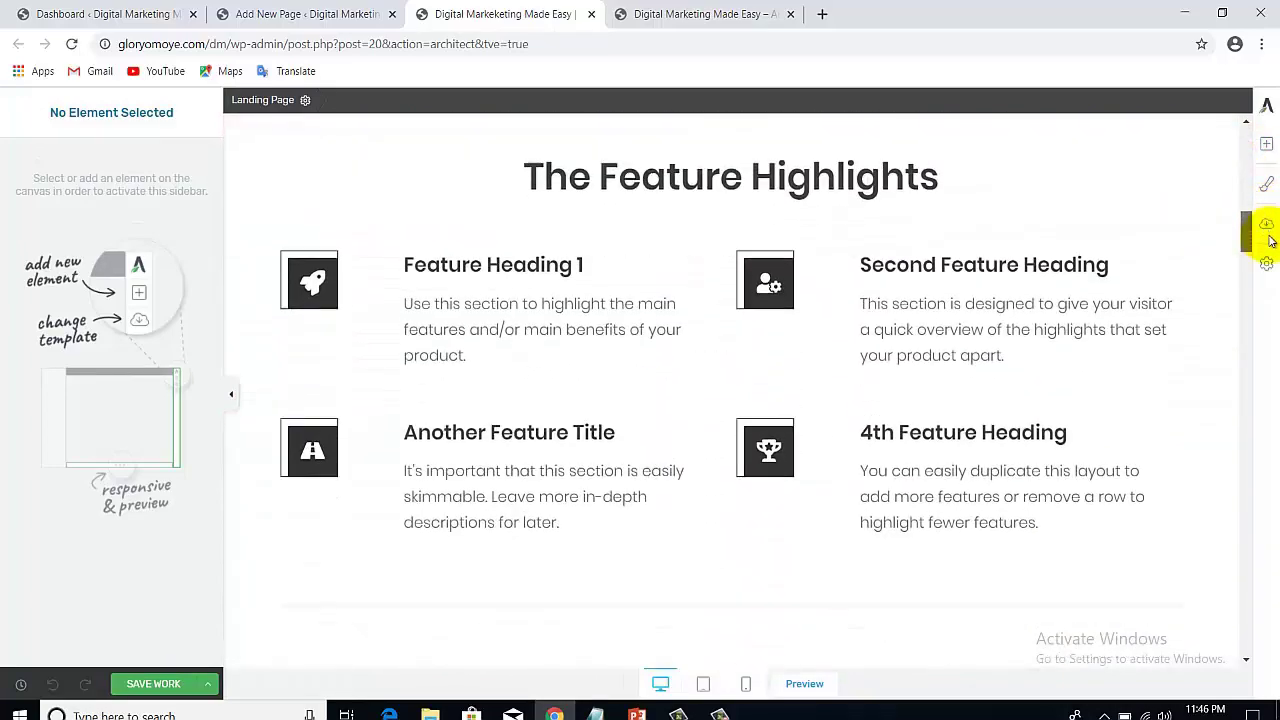
scroll(1268, 280, "down", 10)
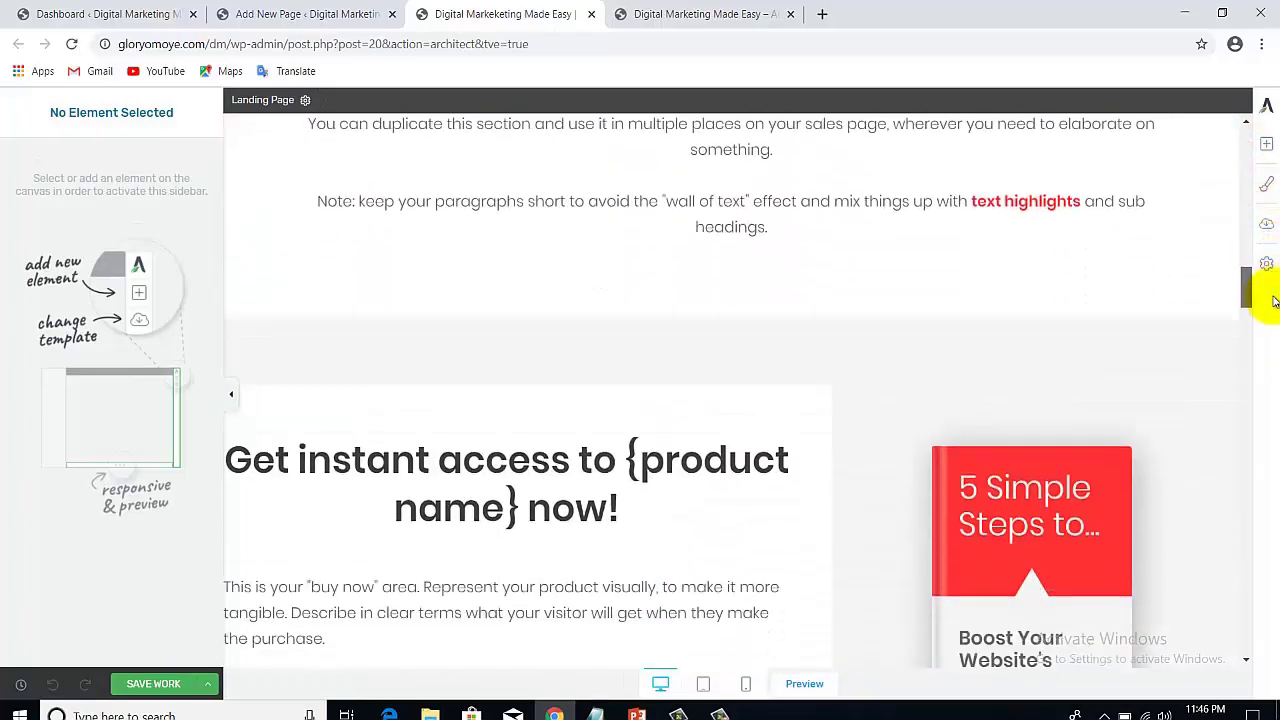
left_click_drag(1275, 368, 1270, 143)
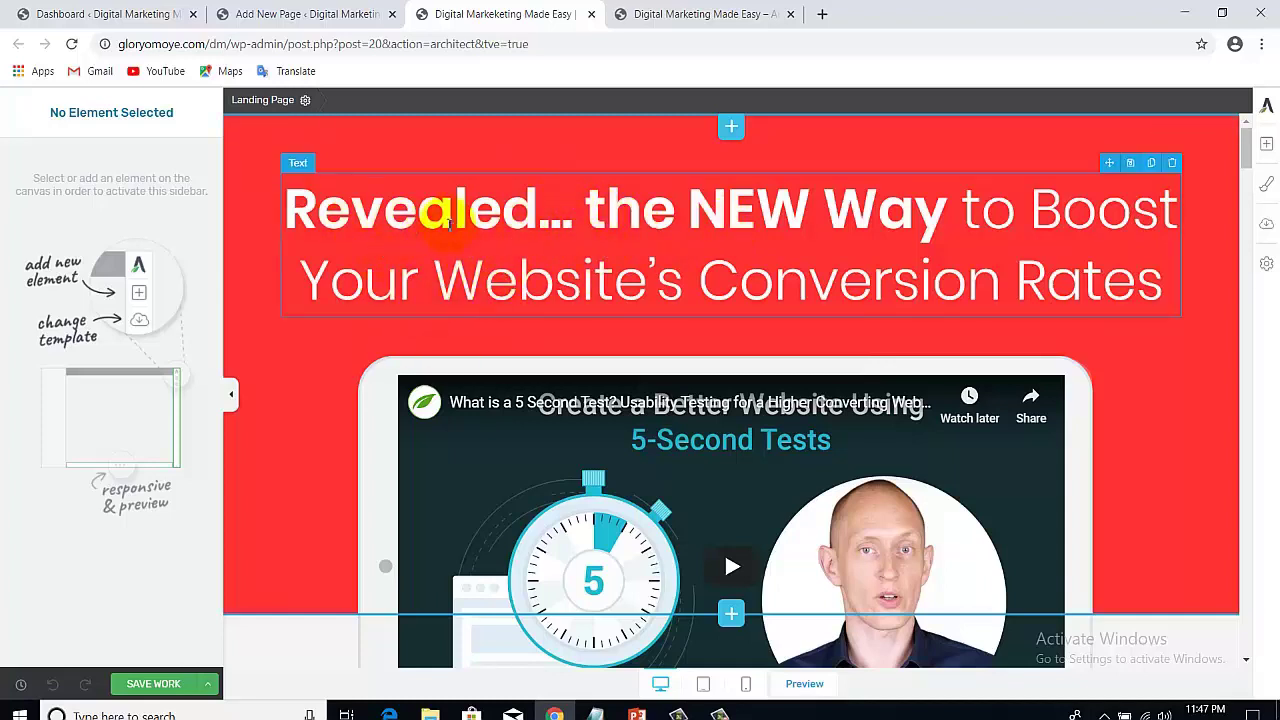
Delete the letter "v" from "Revealed" in the main headline and retype it
left_click(378, 205)
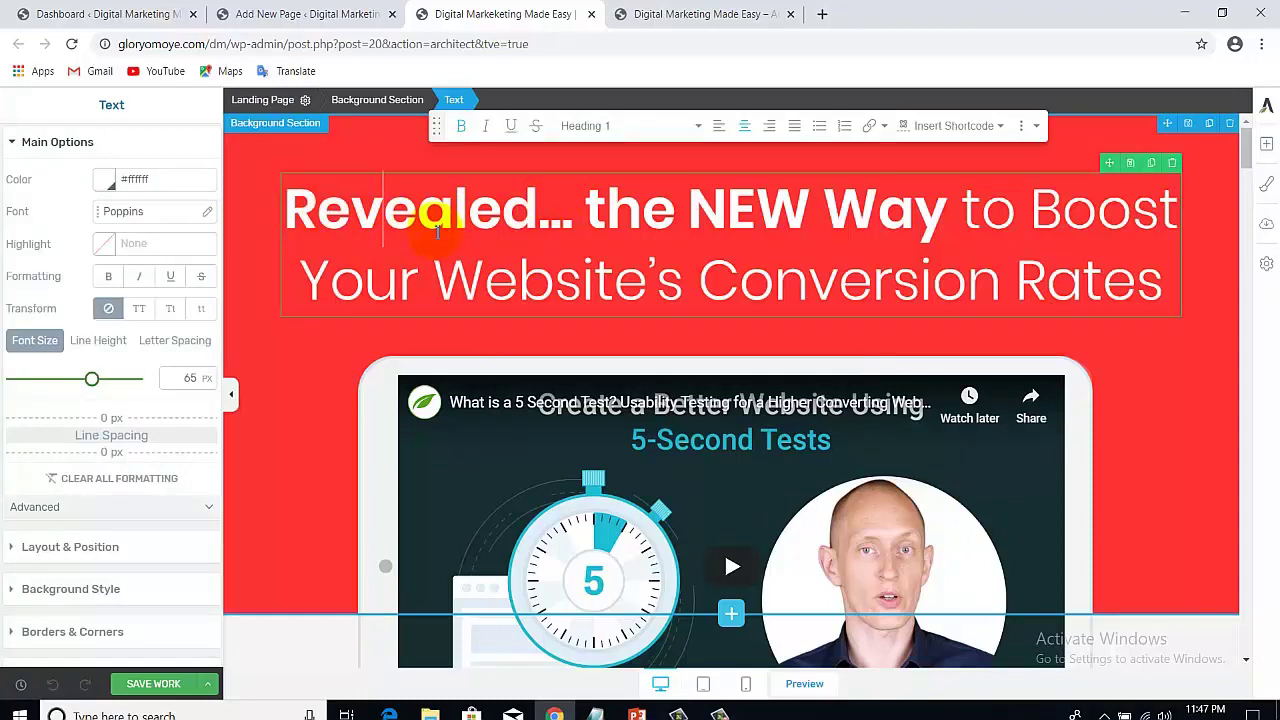
key("BackSpace")
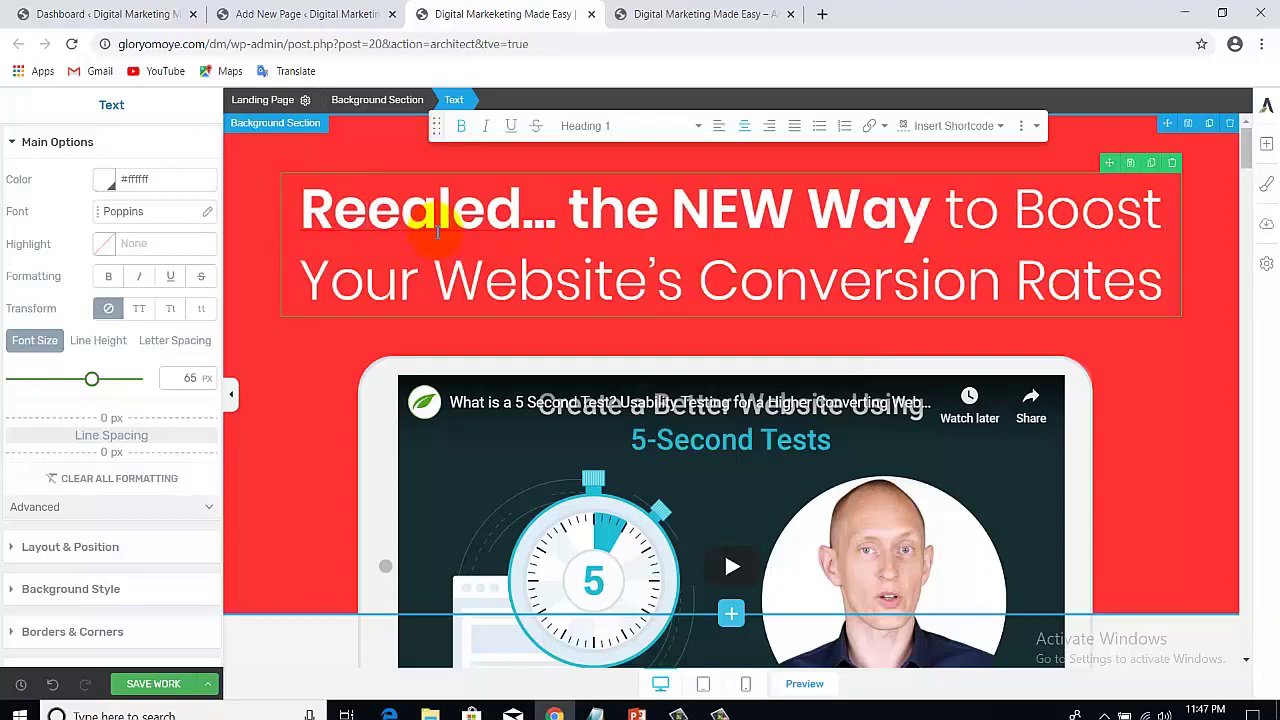
type("v")
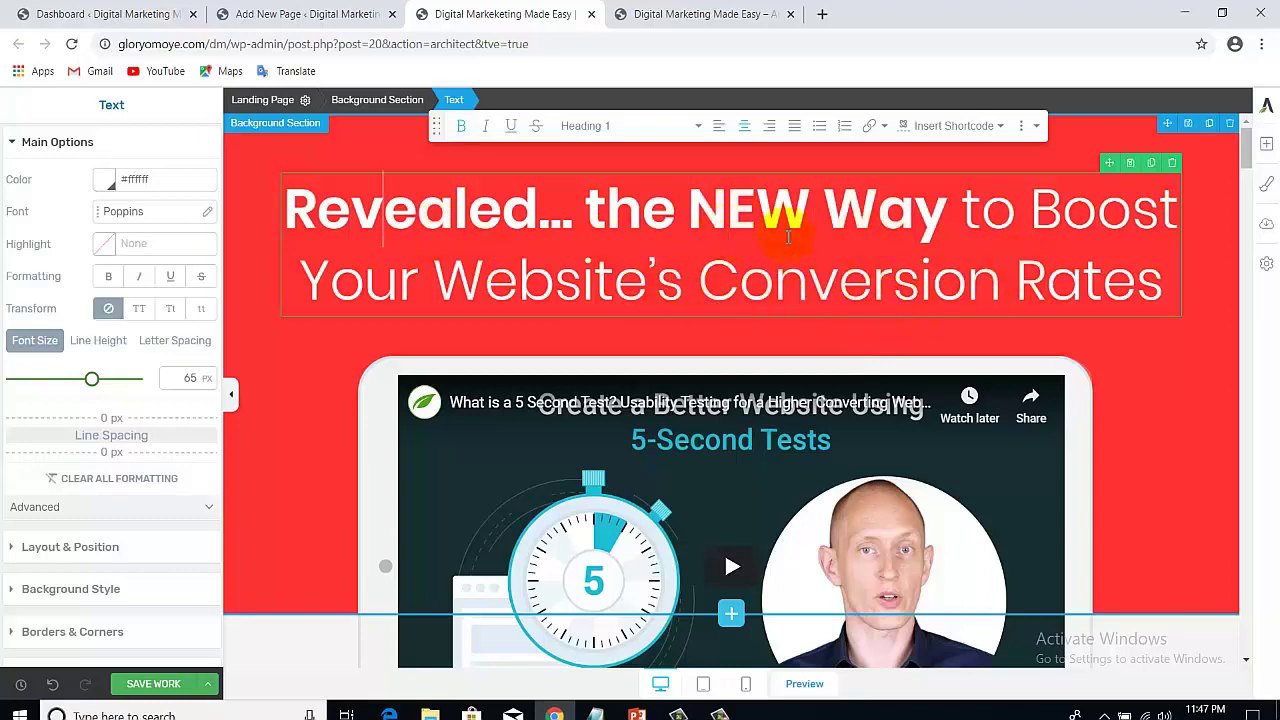
Examine the options of the sales video and of the background sections around it
scroll(1246, 165, "down", 2)
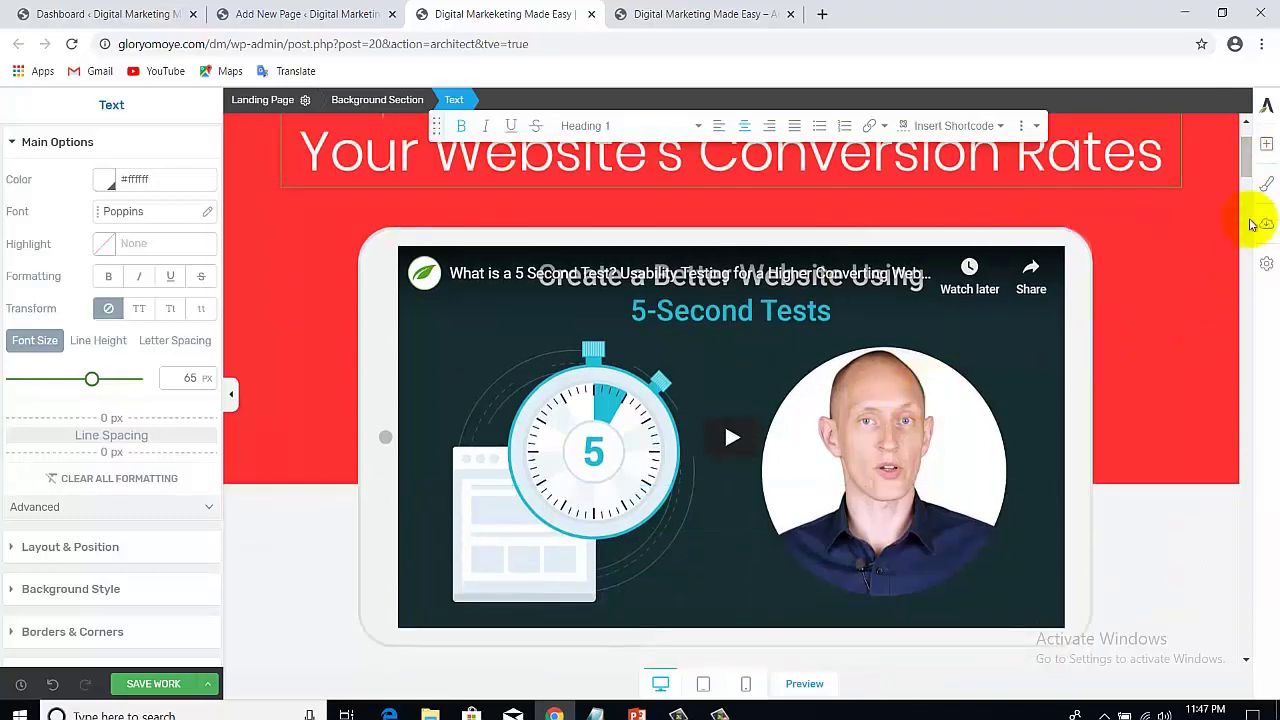
scroll(1248, 175, "down", 1)
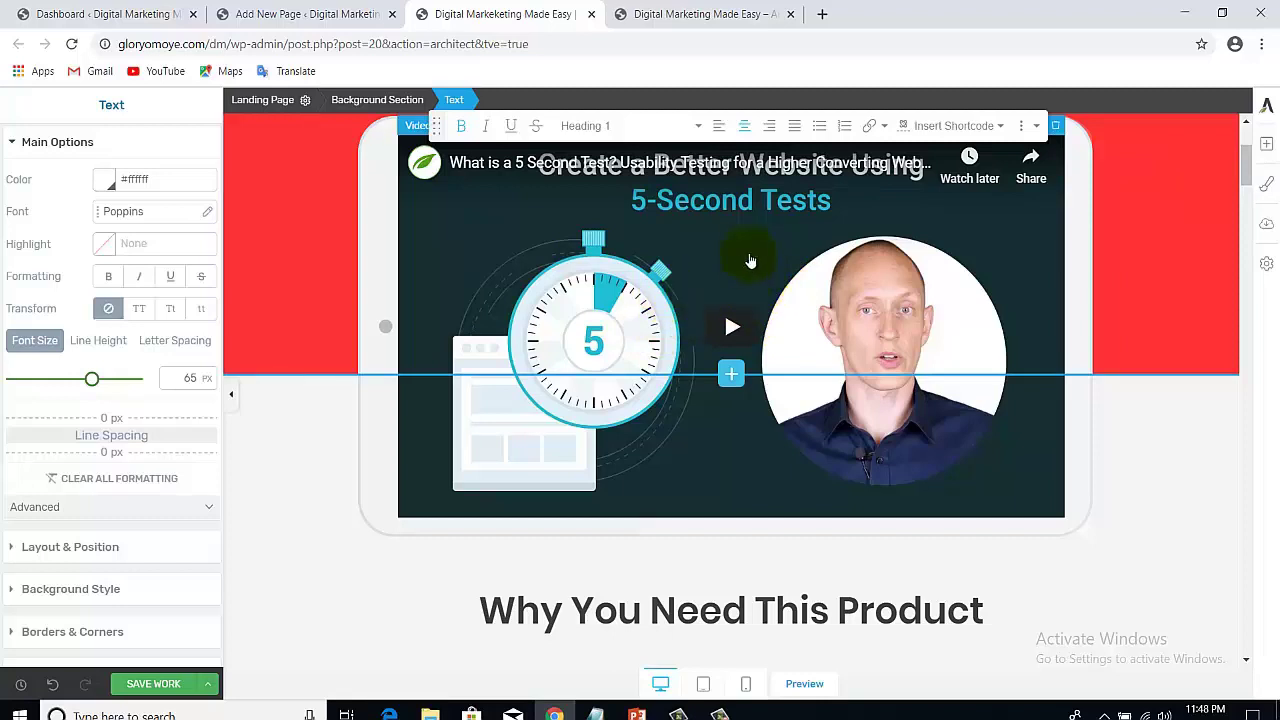
left_click(595, 268)
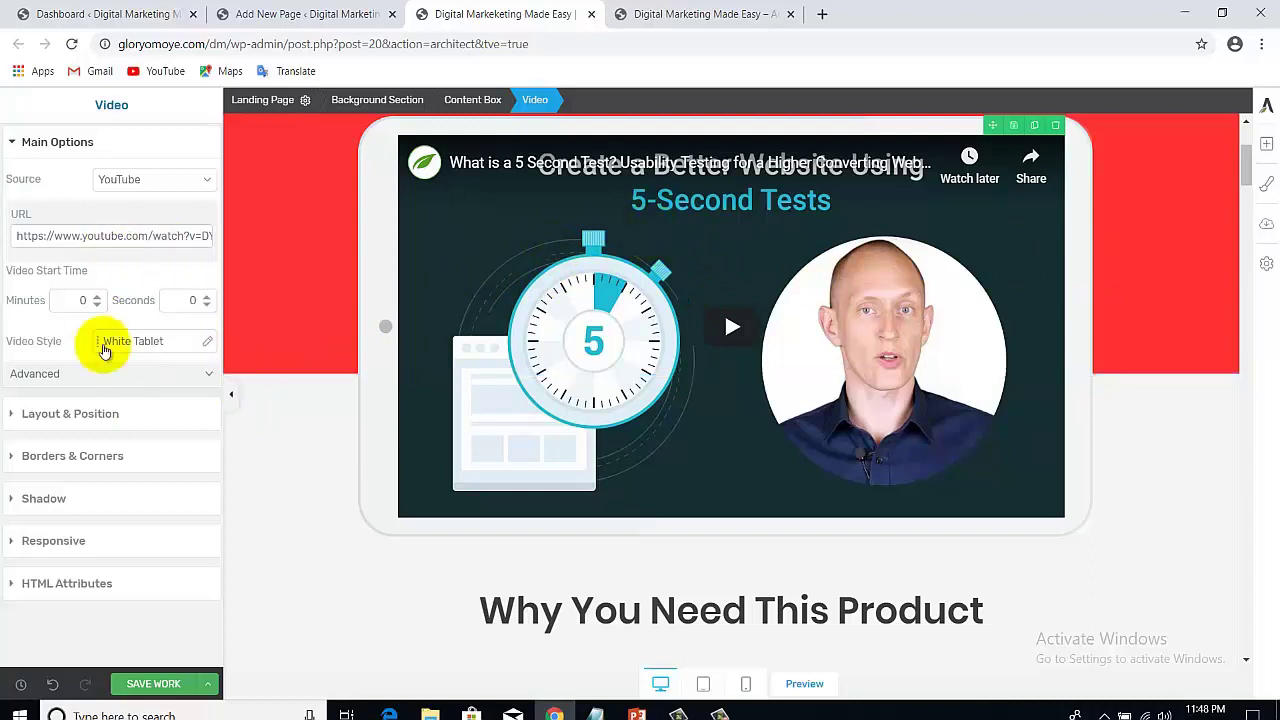
left_click(289, 191)
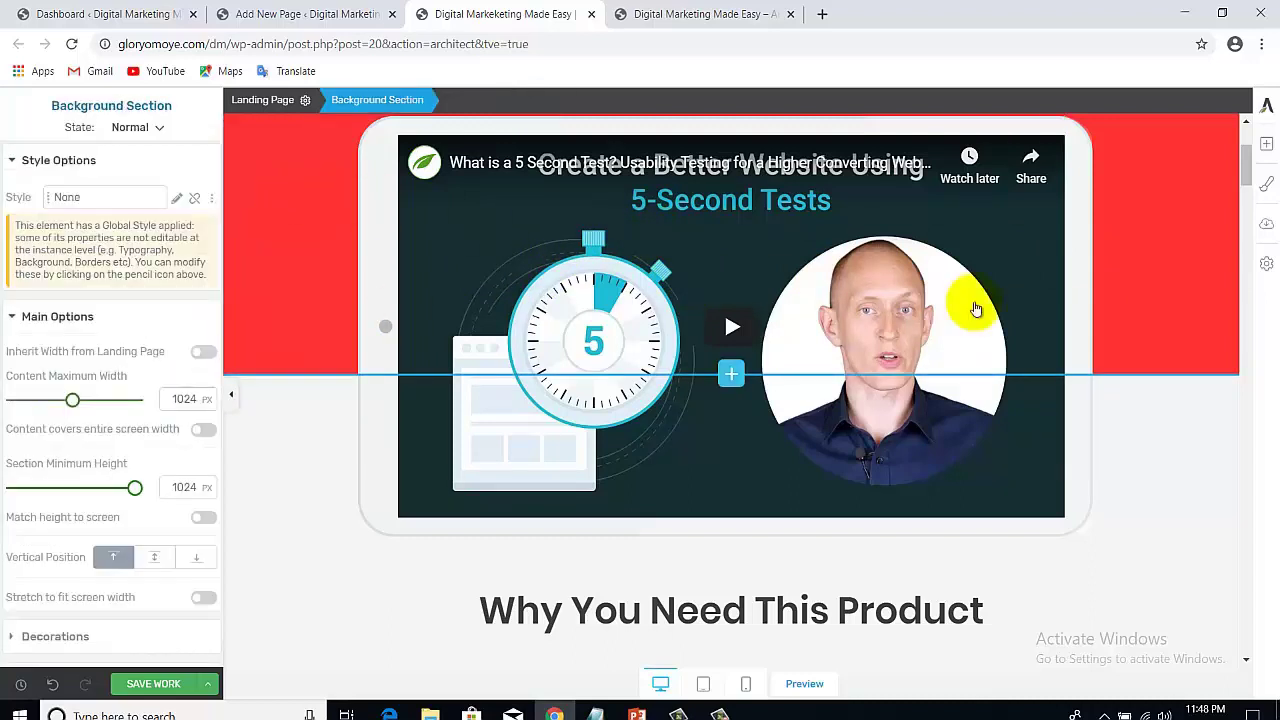
left_click_drag(1249, 173, 1240, 150)
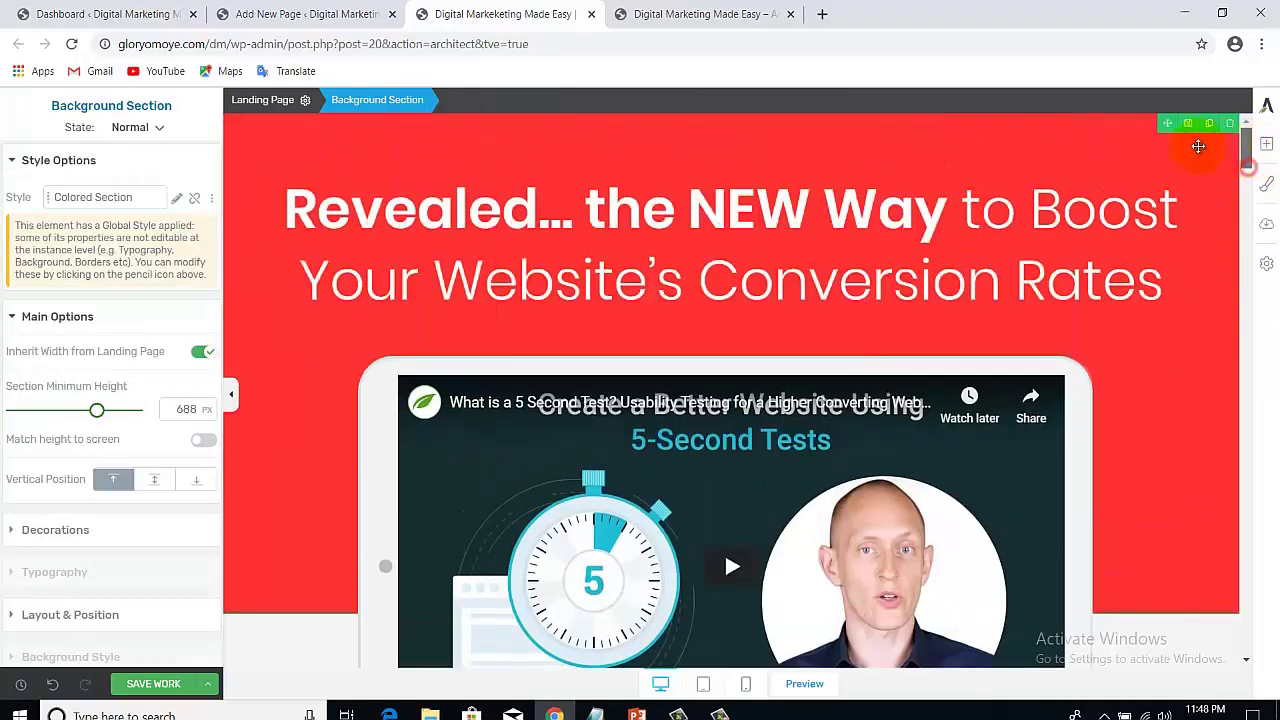
Check the headline's text options, then examine the sales video's URL field and the list of available video sources
left_click(738, 280)
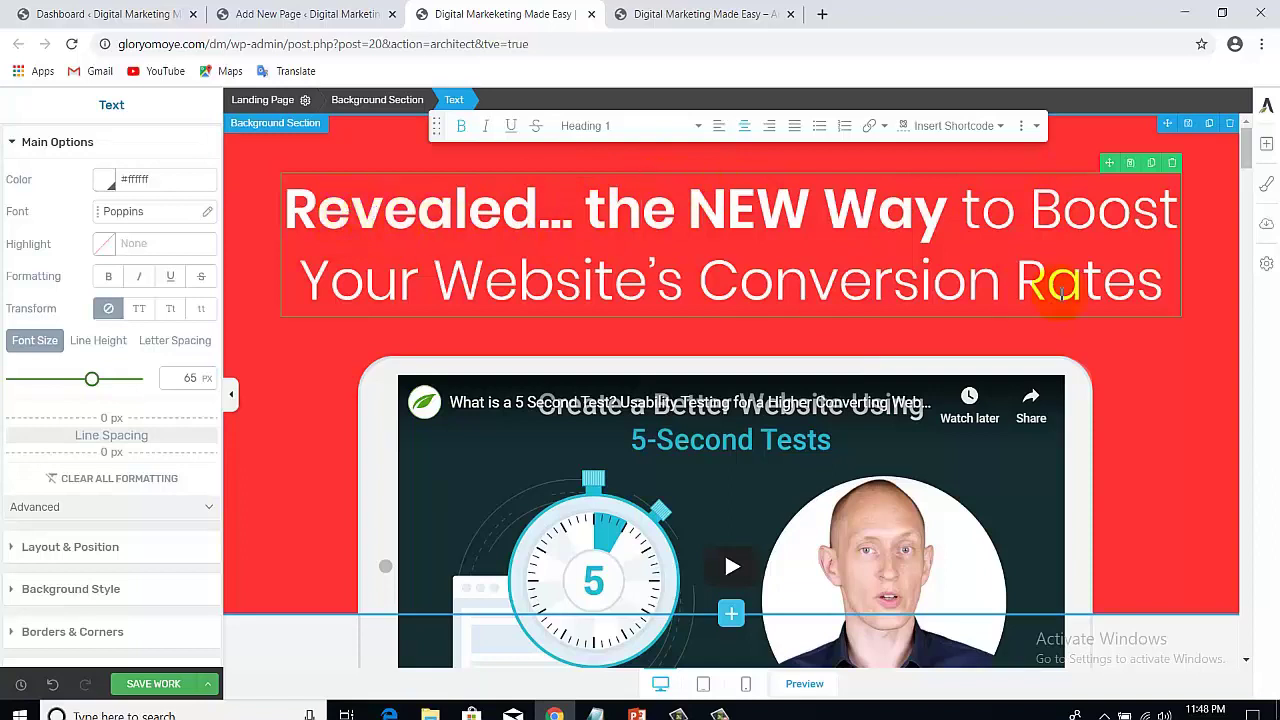
left_click_drag(1249, 152, 1250, 194)
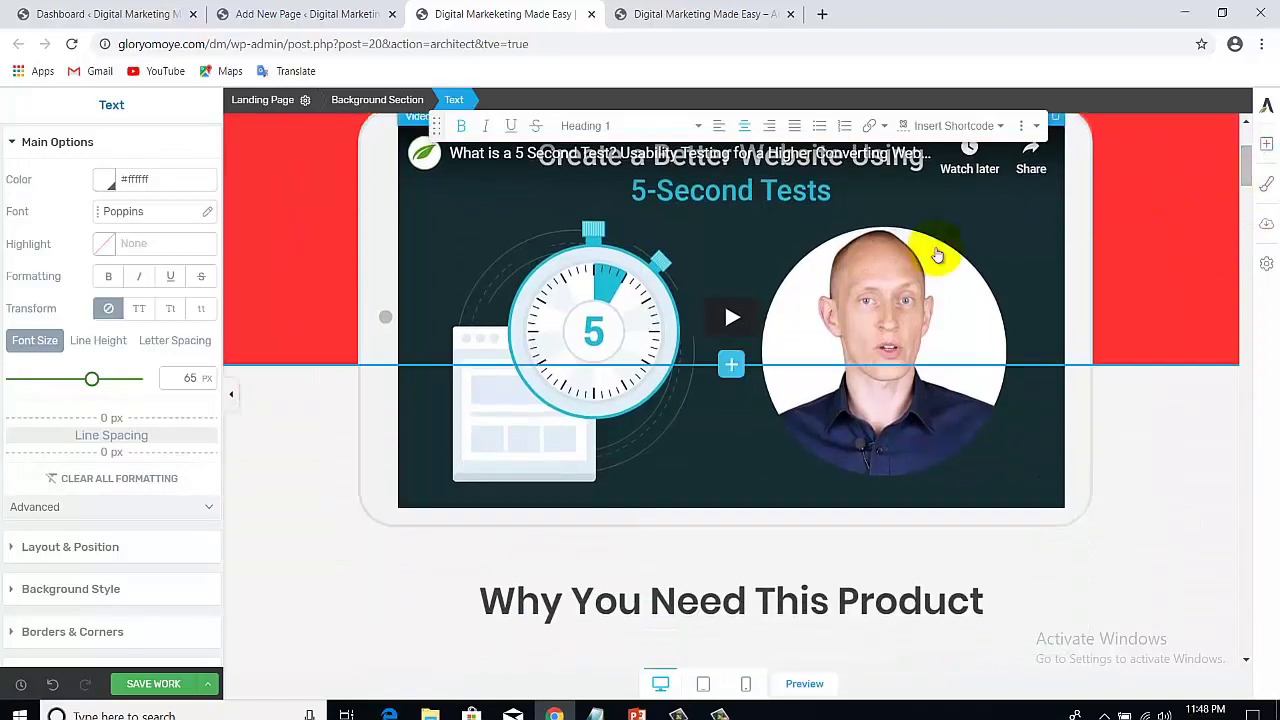
left_click(740, 272)
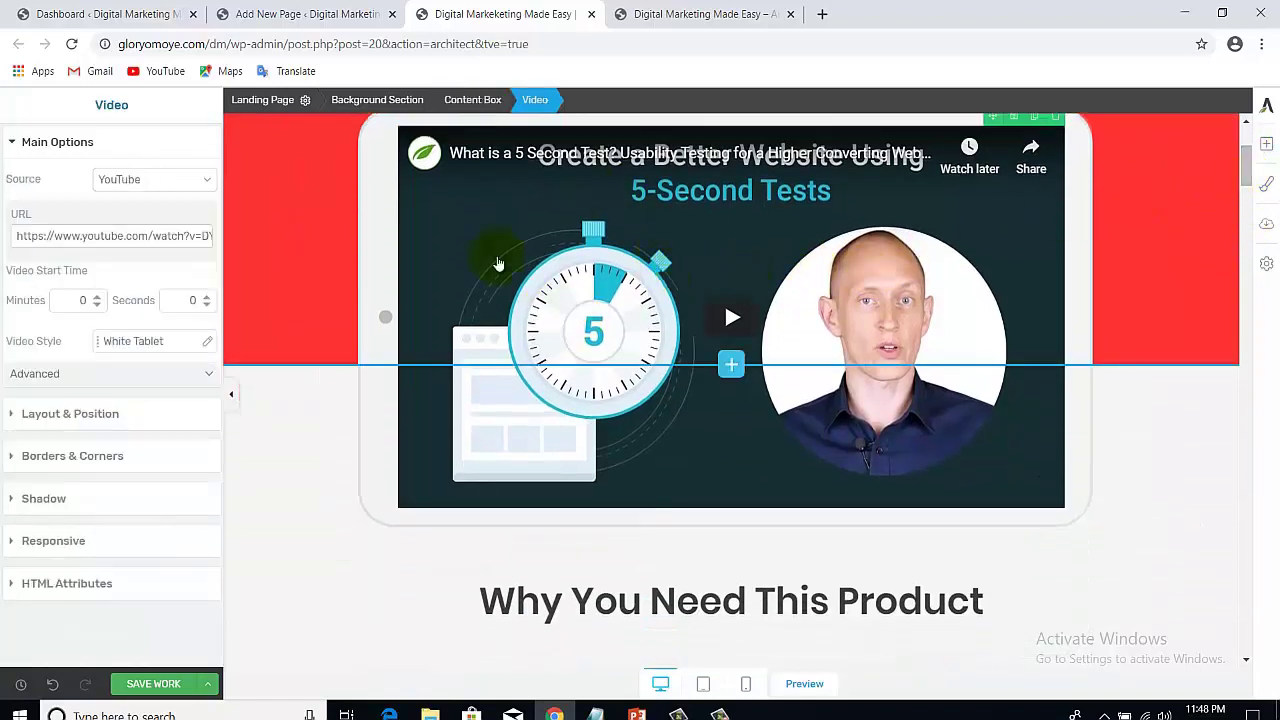
left_click(125, 240)
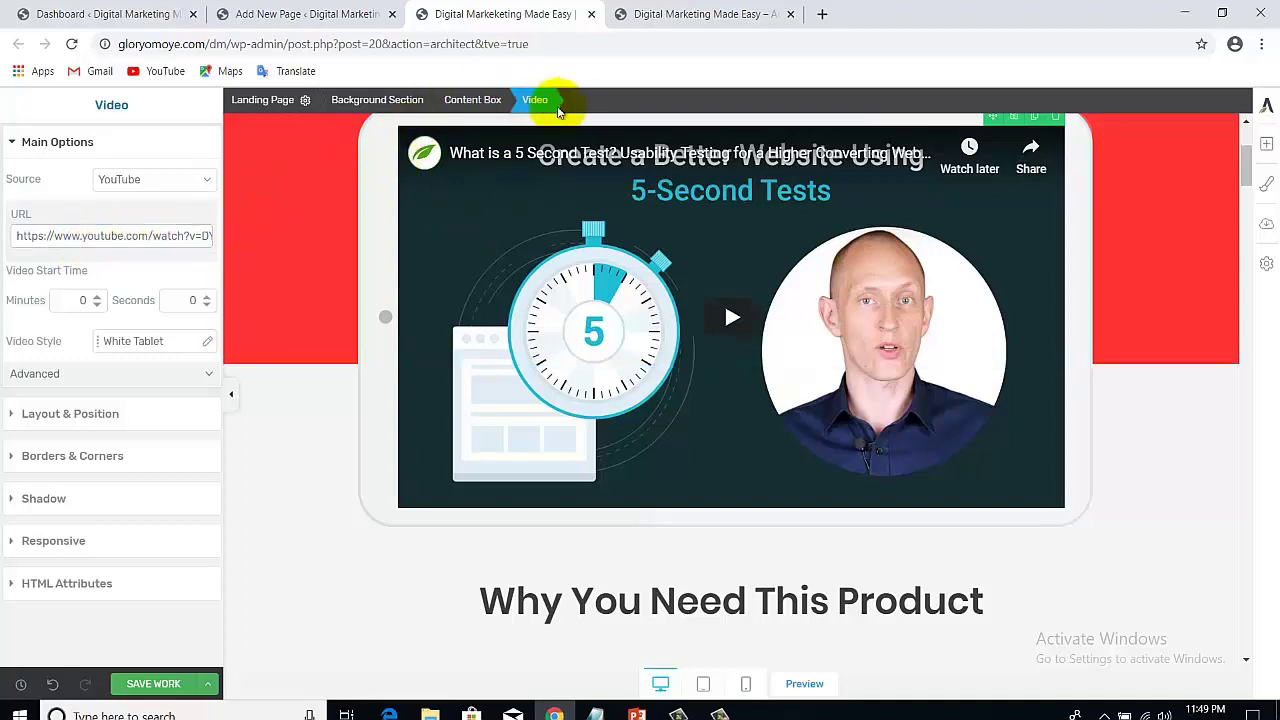
triple_click(84, 236)
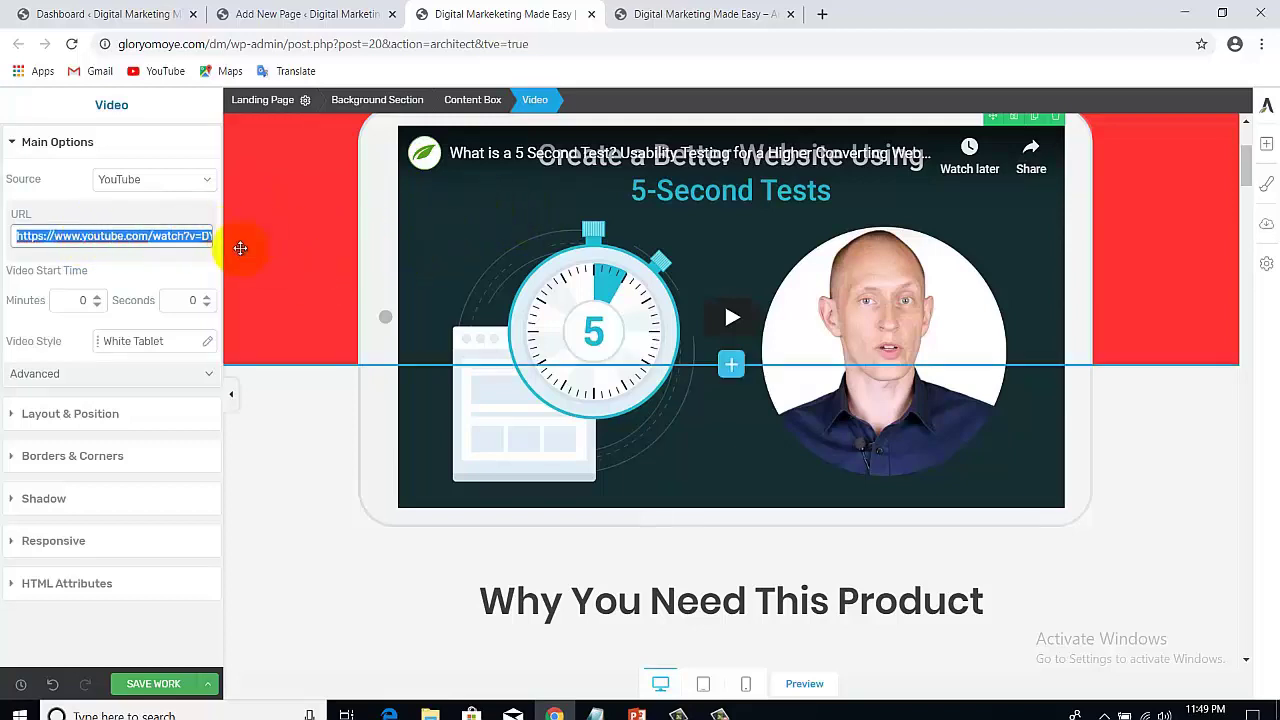
left_click(77, 234)
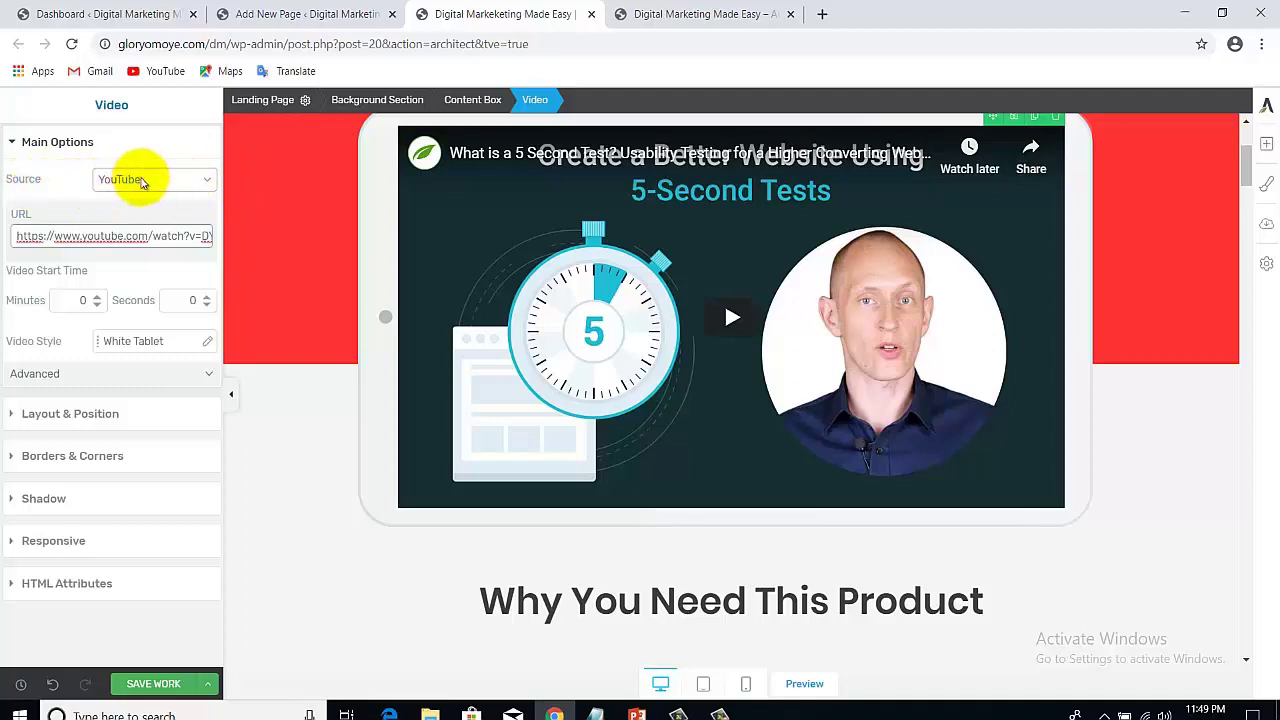
left_click(200, 182)
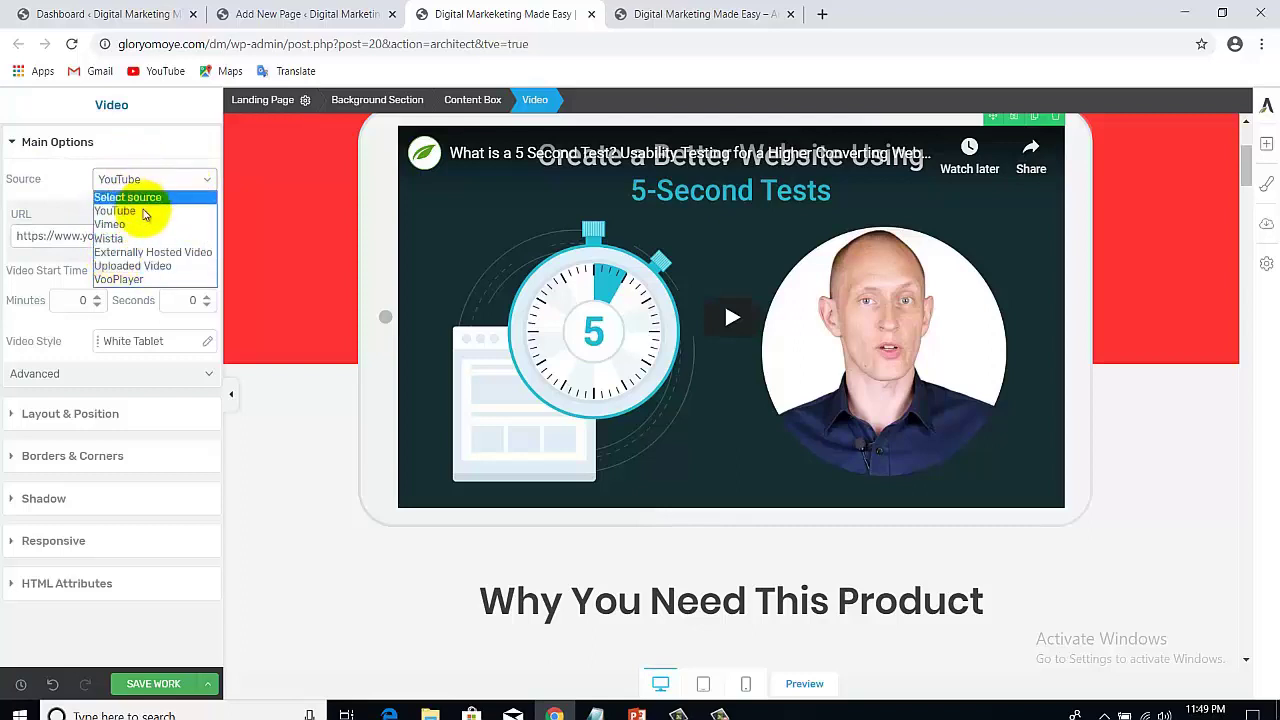
left_click(51, 172)
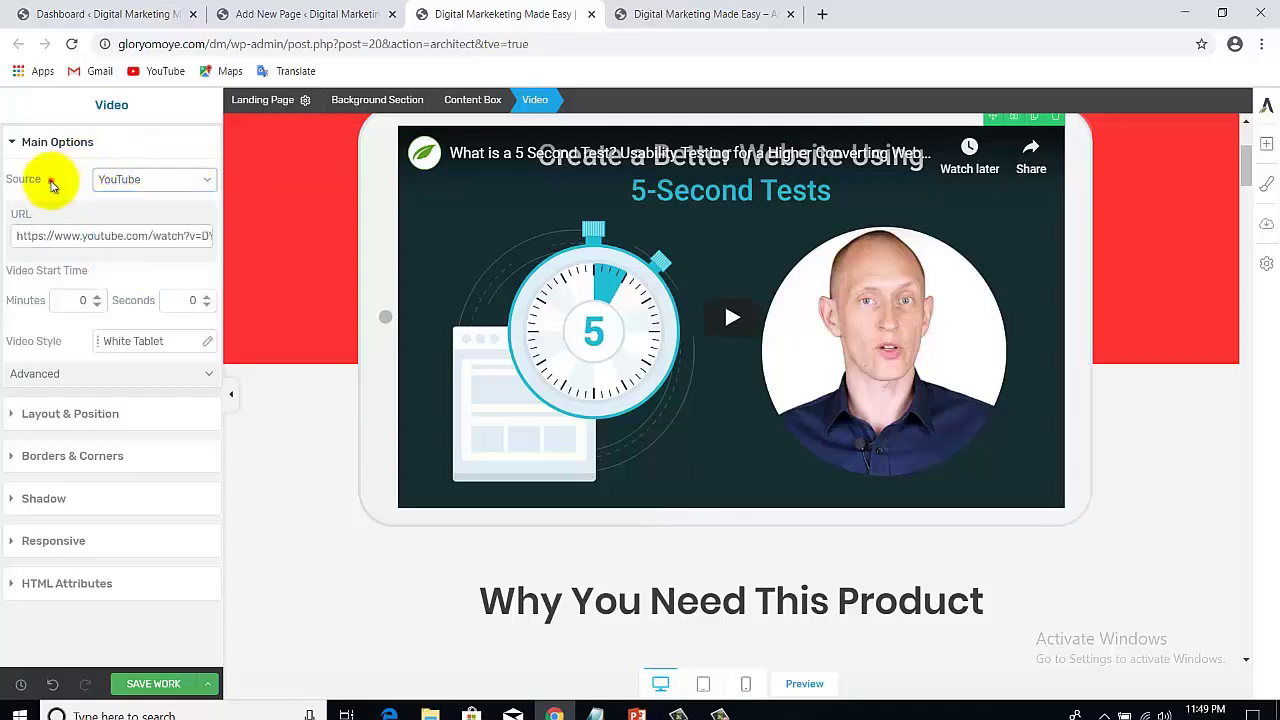
triple_click(51, 238)
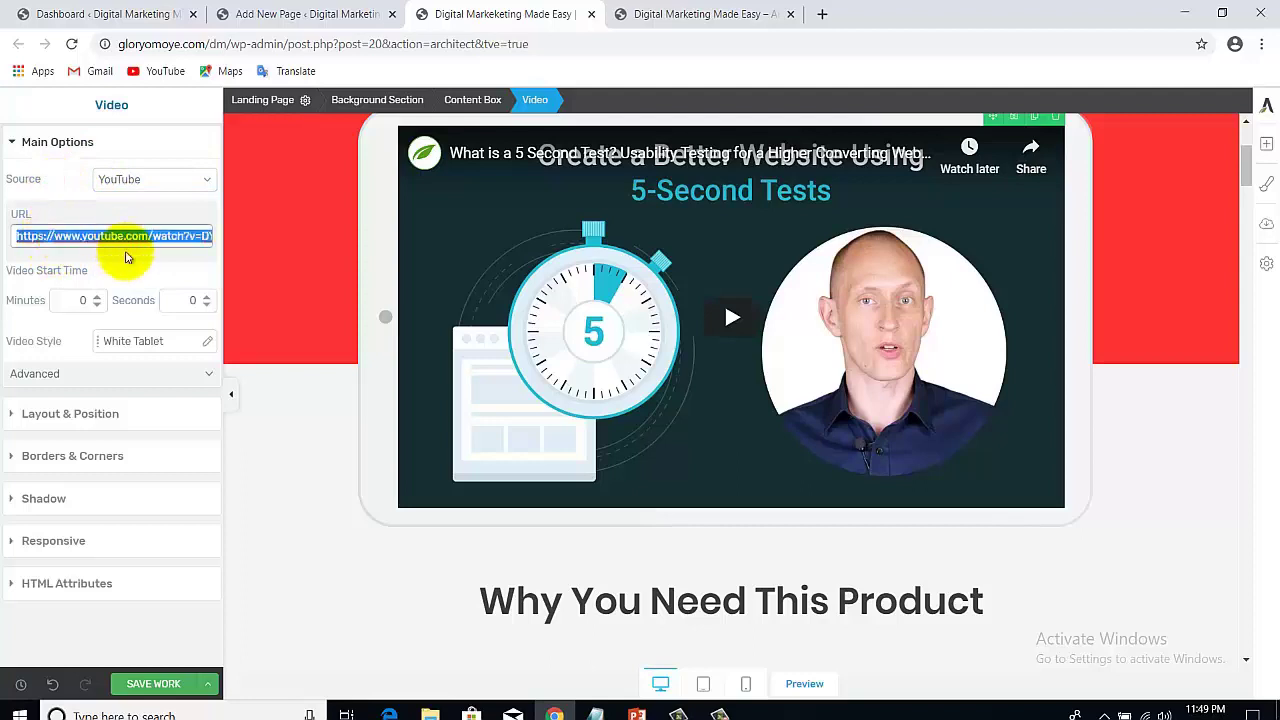
left_click(147, 230)
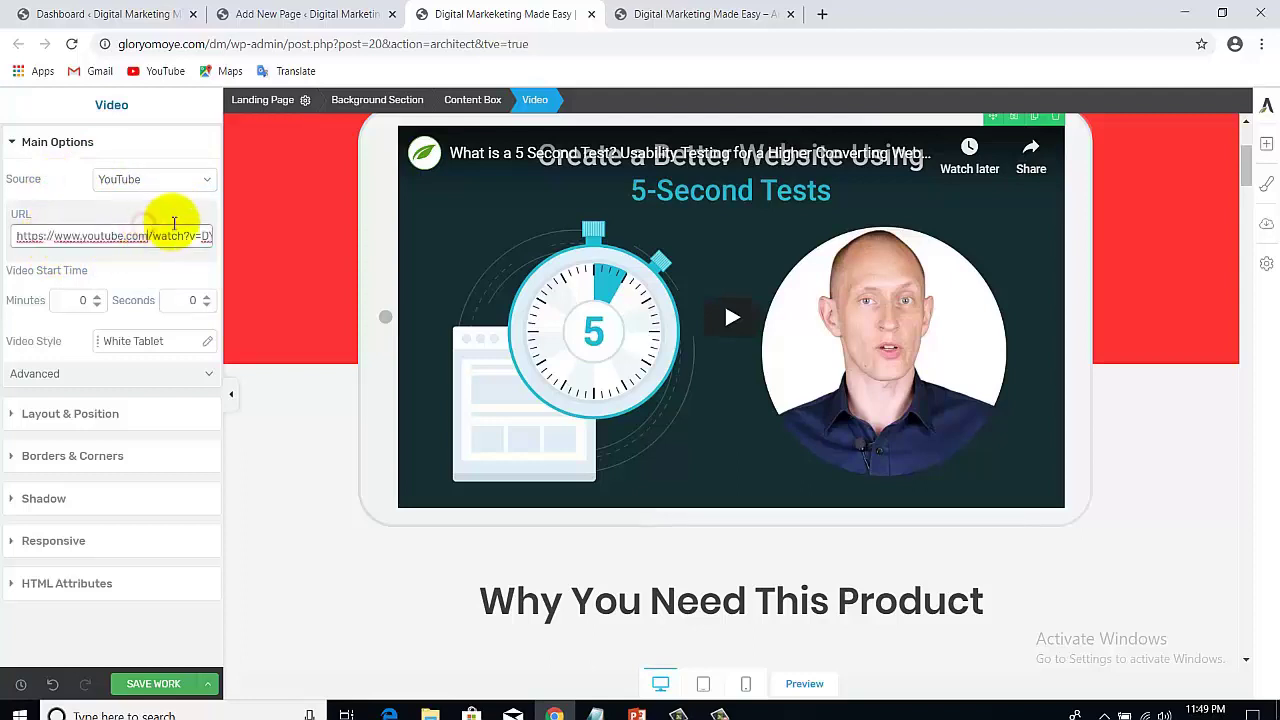
Examine the text options of the "Why You Need This Product" heading and the paragraphs beneath it
left_click_drag(1249, 166, 1247, 200)
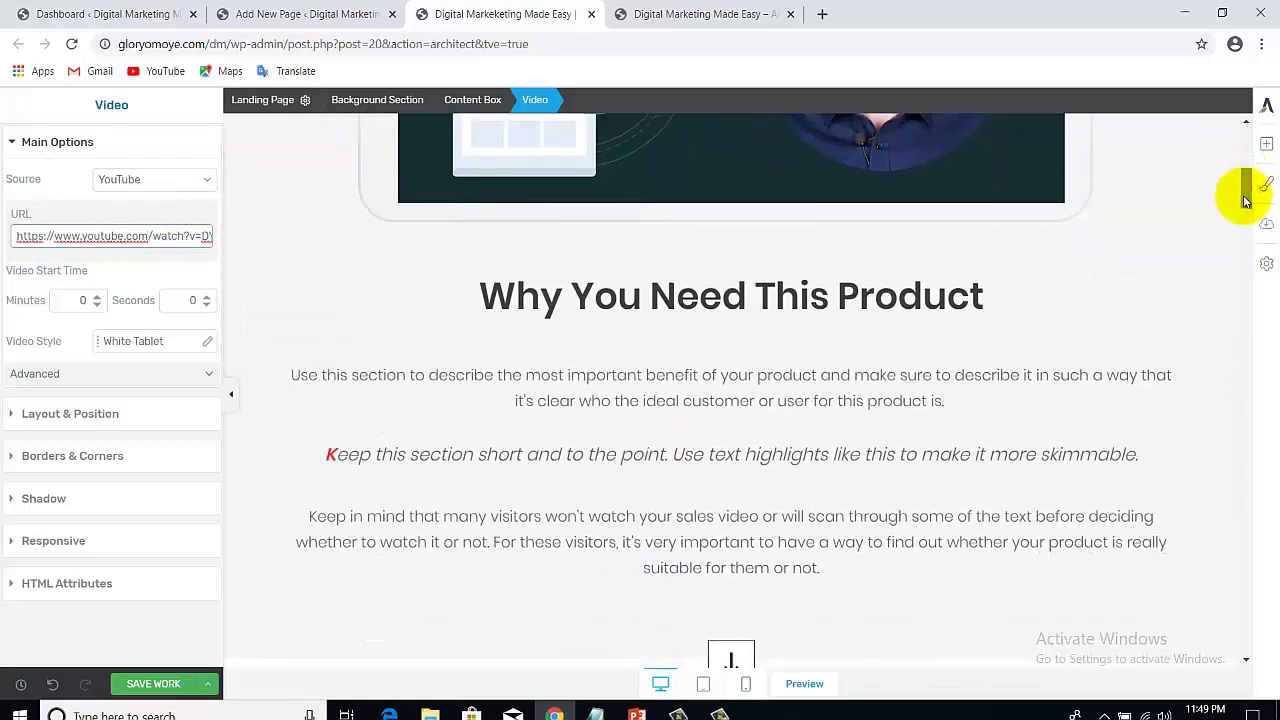
left_click(607, 294)
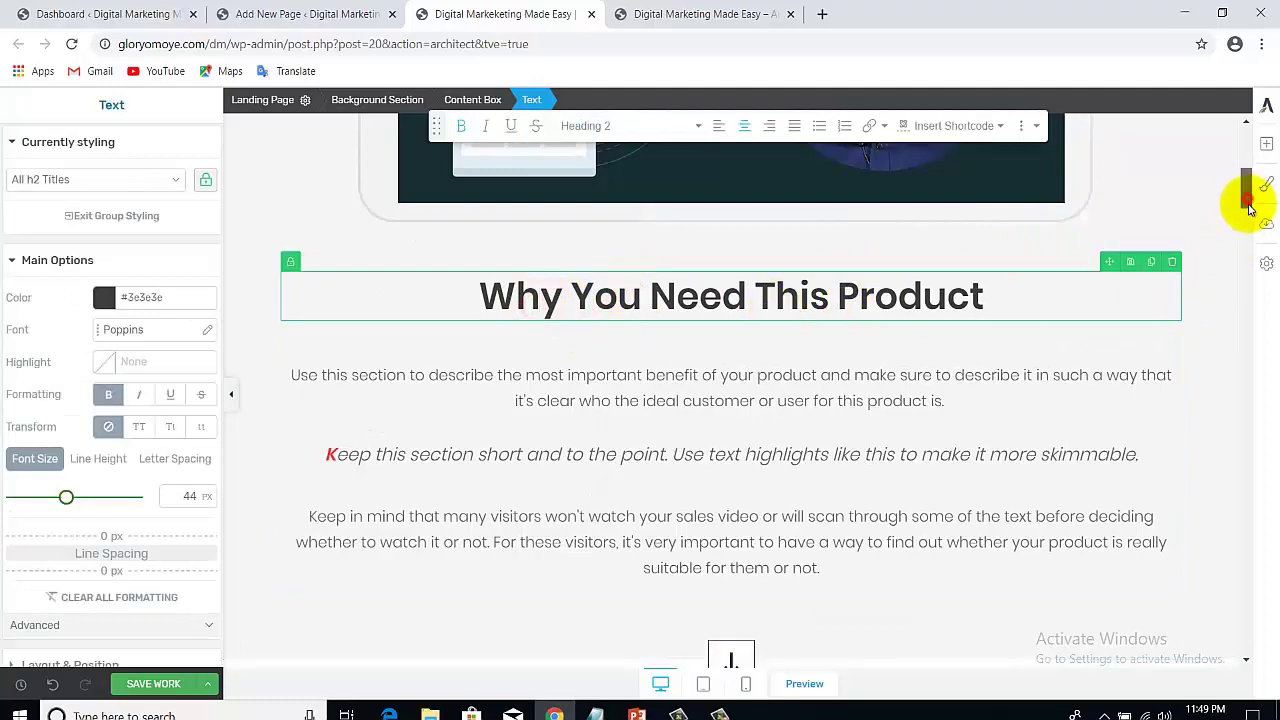
scroll(1249, 207, "down", 3)
left_click(750, 285)
left_click(735, 205)
Examine the rocket icon's options and group styling choices in the Feature Highlights section
left_click_drag(1249, 206, 1247, 238)
scroll(1247, 238, "down", 1)
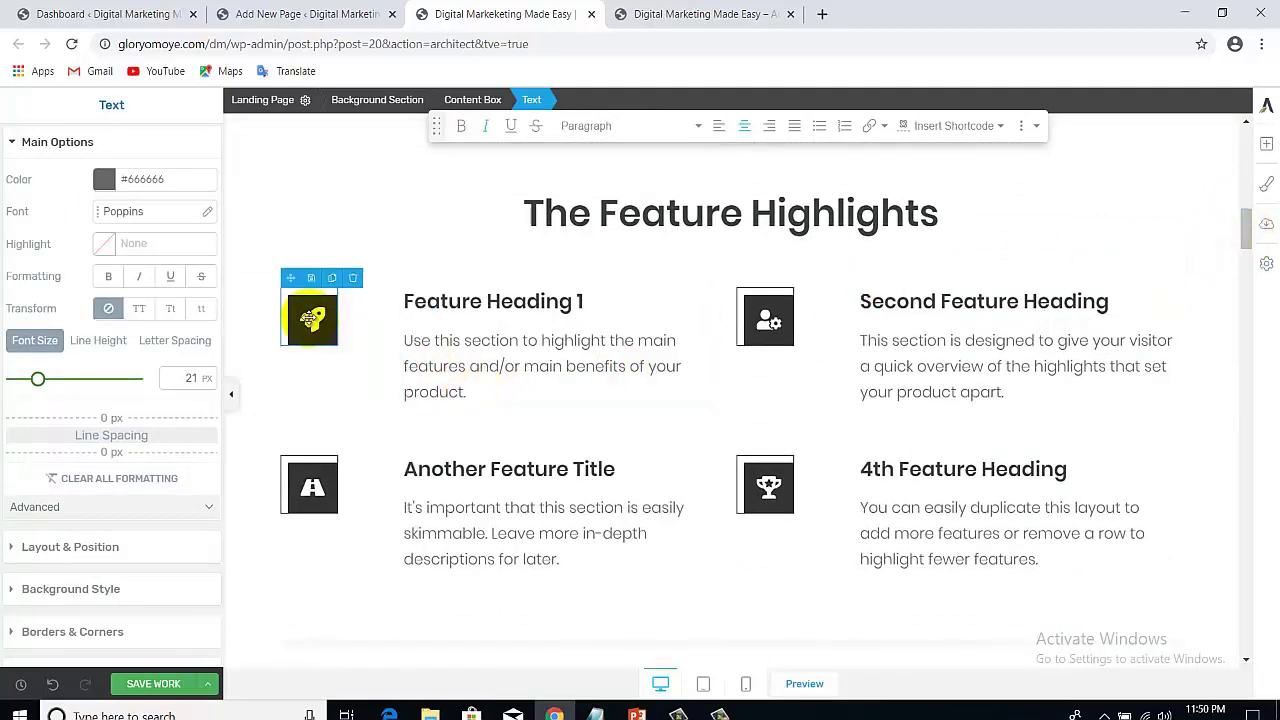
left_click(312, 318)
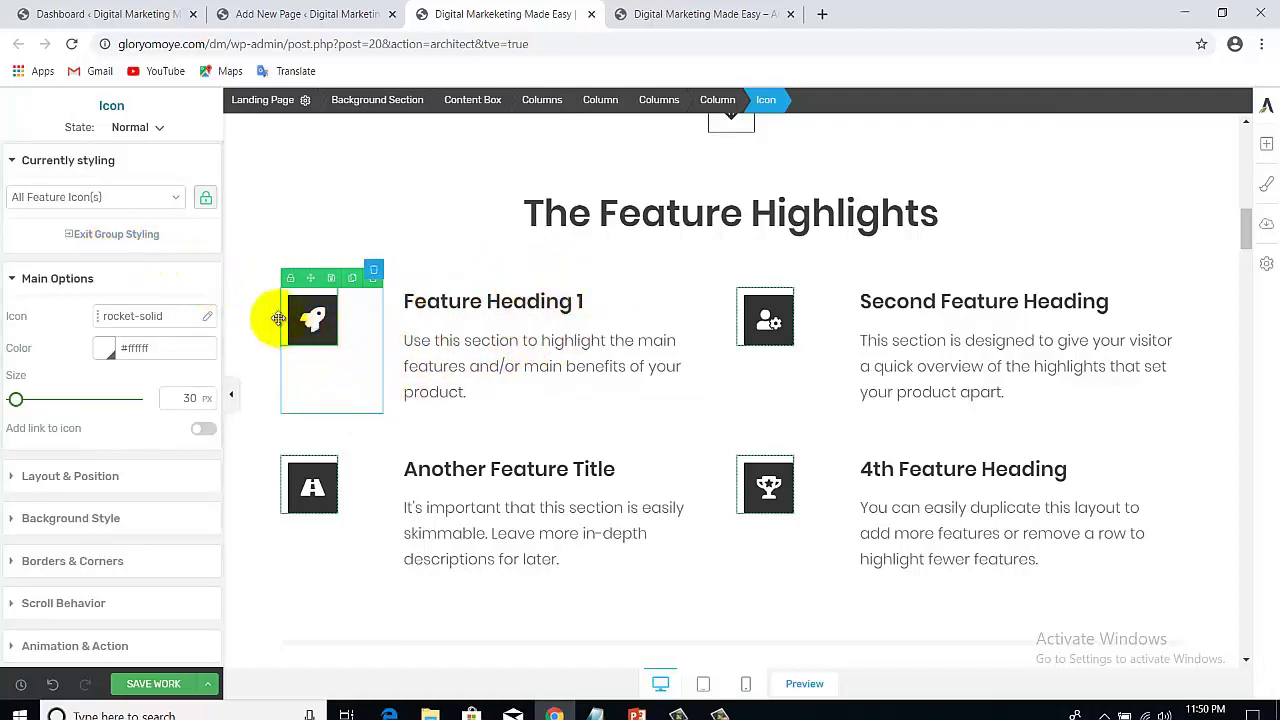
left_click(172, 199)
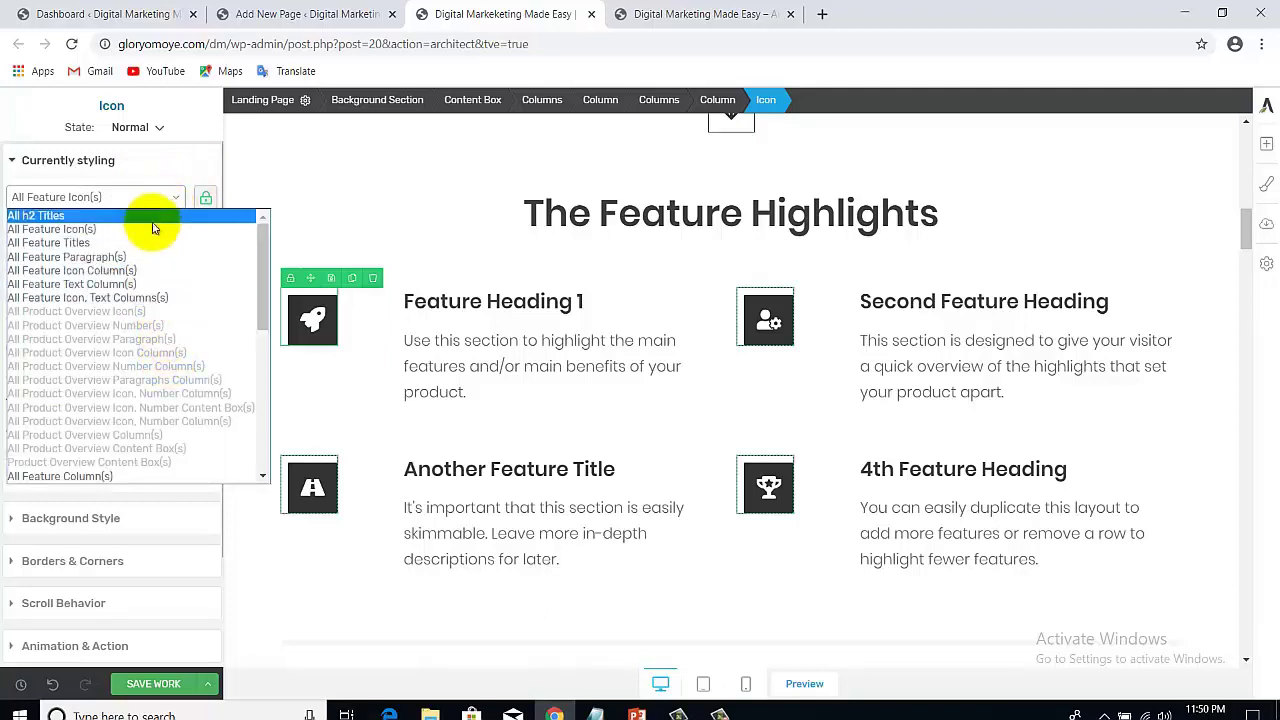
left_click(155, 170)
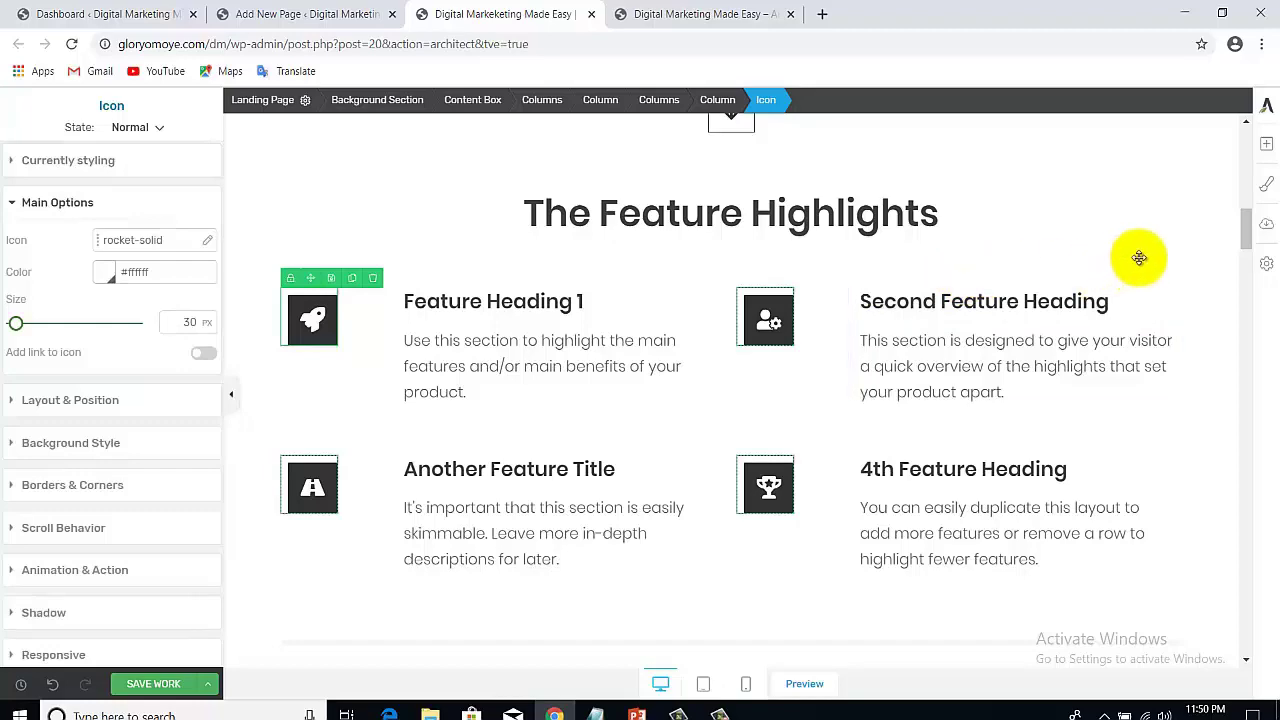
Examine the Second Feature paragraph, then the book cover box and heading in the "Get instant access" section
left_click(942, 347)
left_click_drag(1246, 220, 1250, 258)
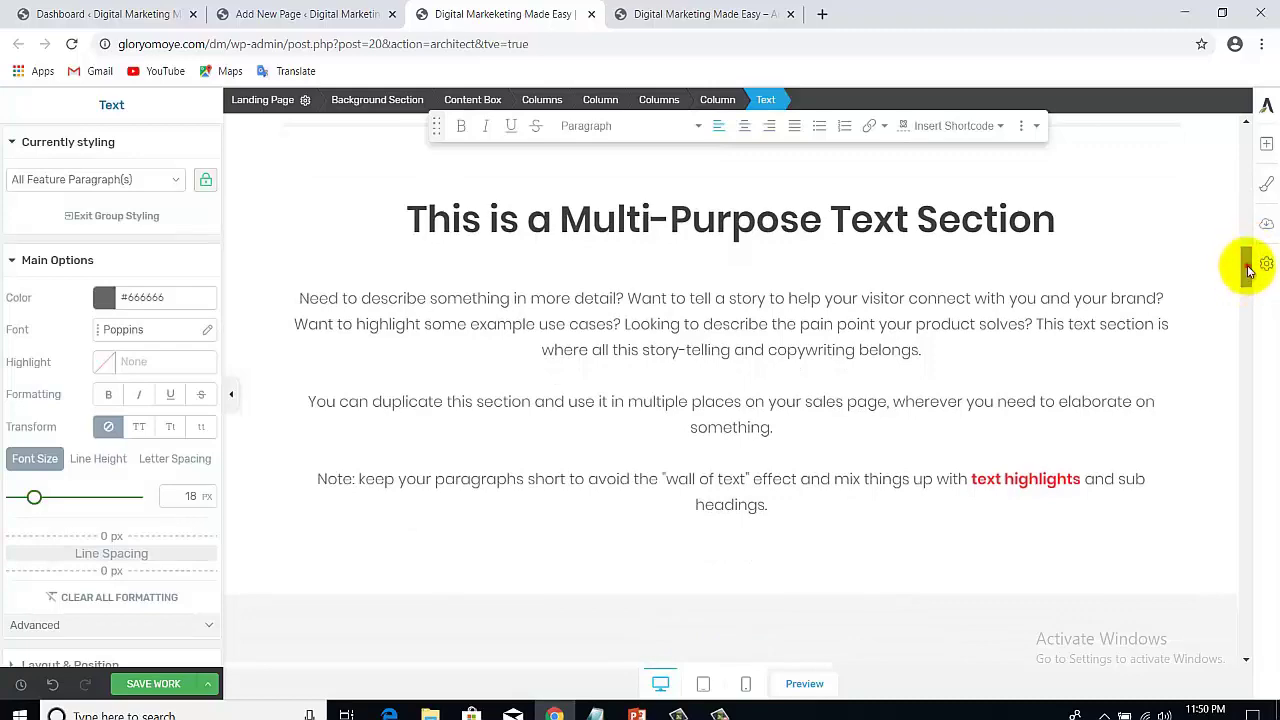
left_click_drag(1248, 272, 1248, 306)
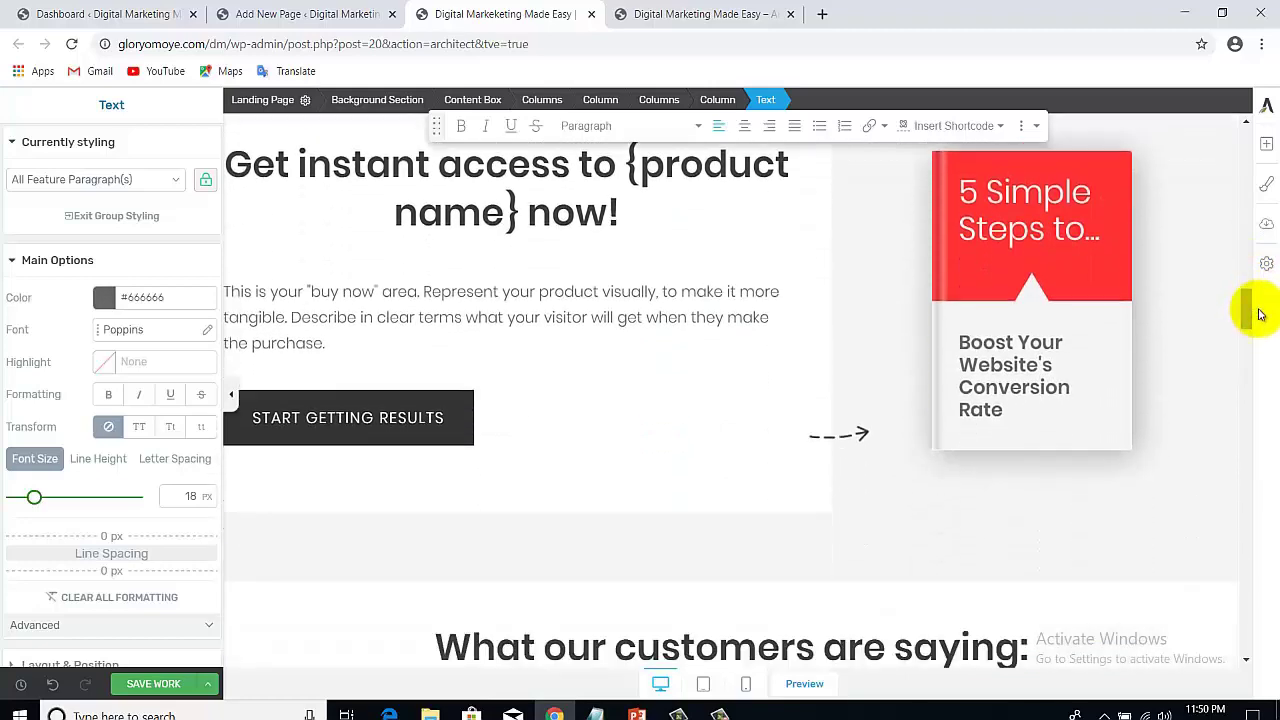
left_click(1016, 249)
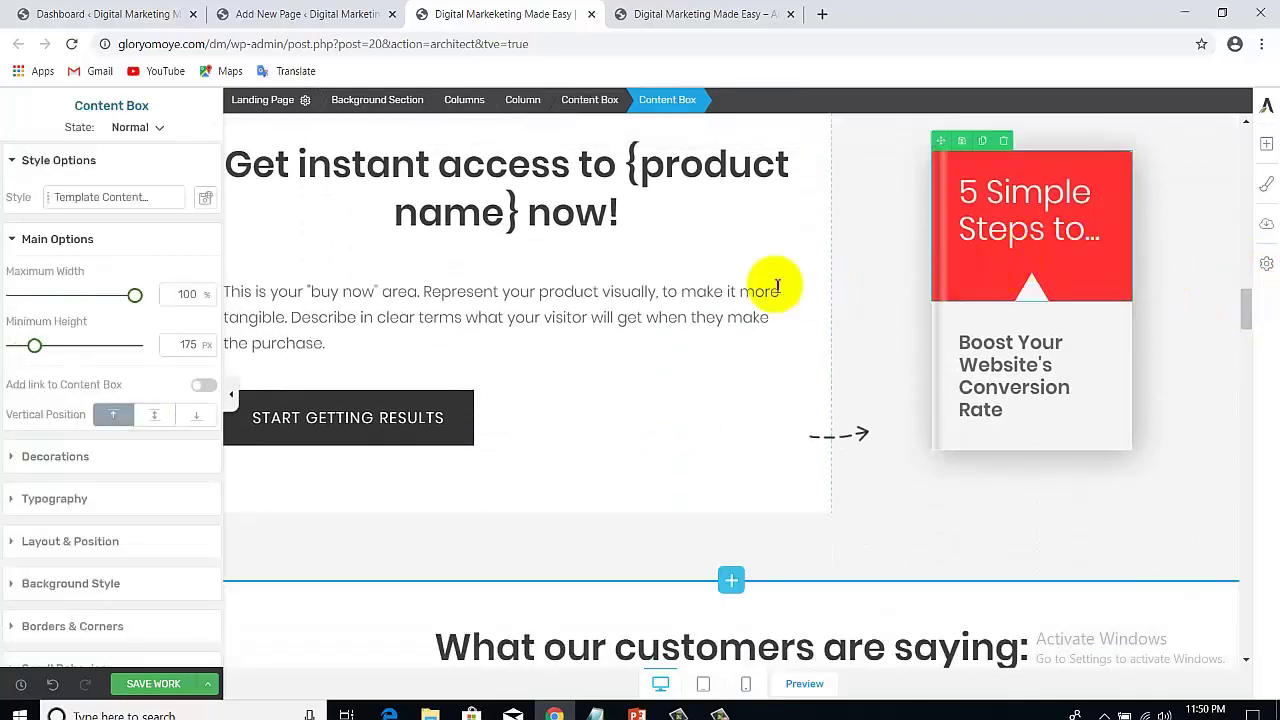
left_click(515, 200)
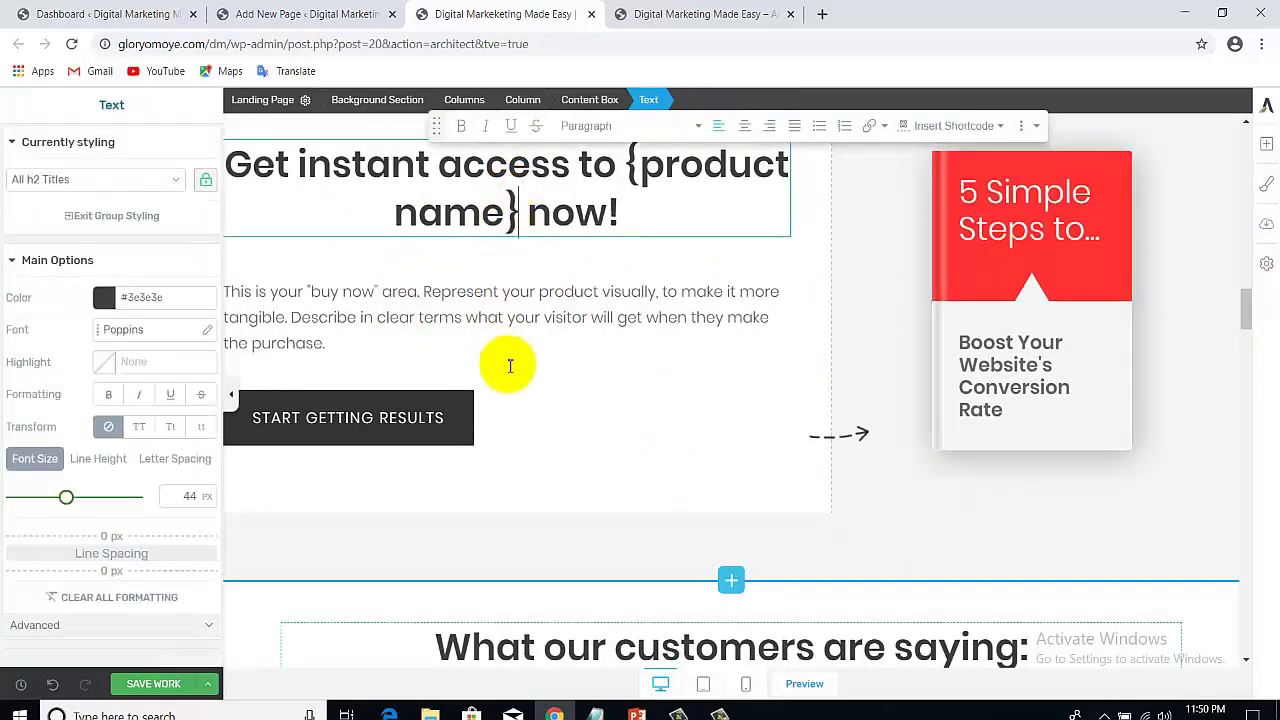
Review the rest of the sales page down to the Frequently Asked Questions section and save the work
left_click_drag(1246, 310, 1258, 650)
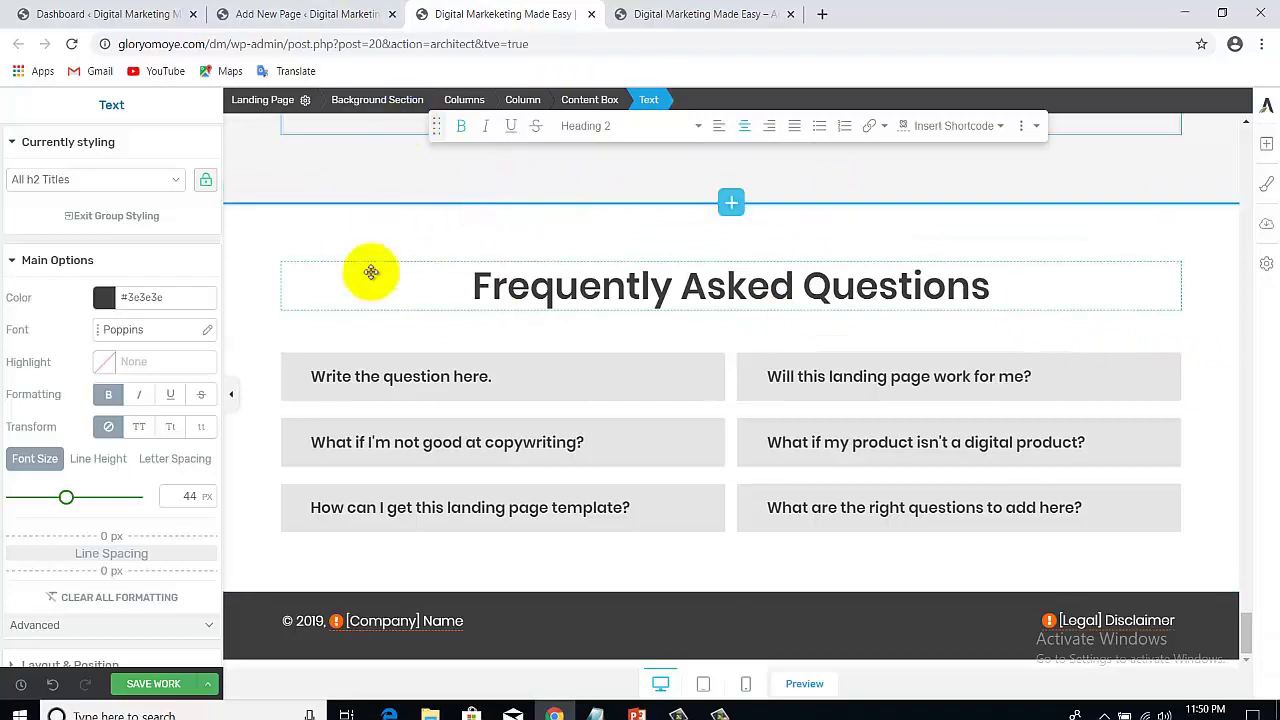
left_click(145, 688)
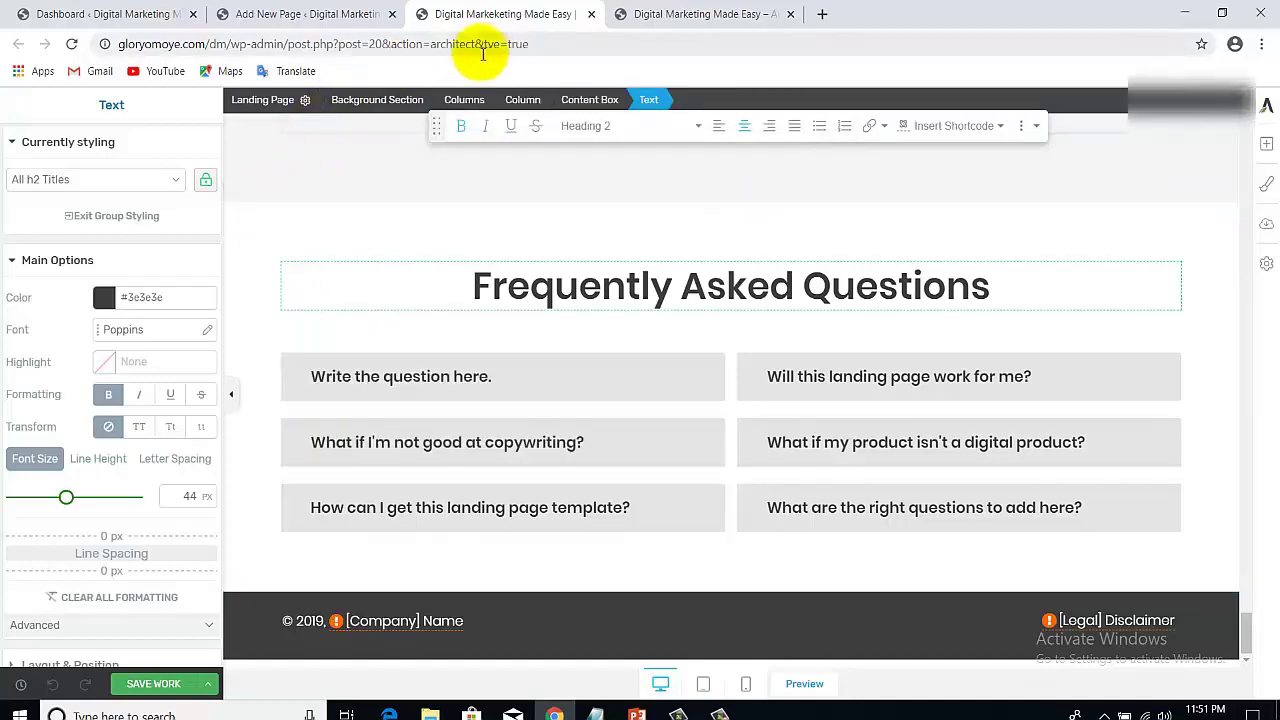
Open the published page in a new browser tab from the WordPress page editor and look through its live sections
left_click(310, 16)
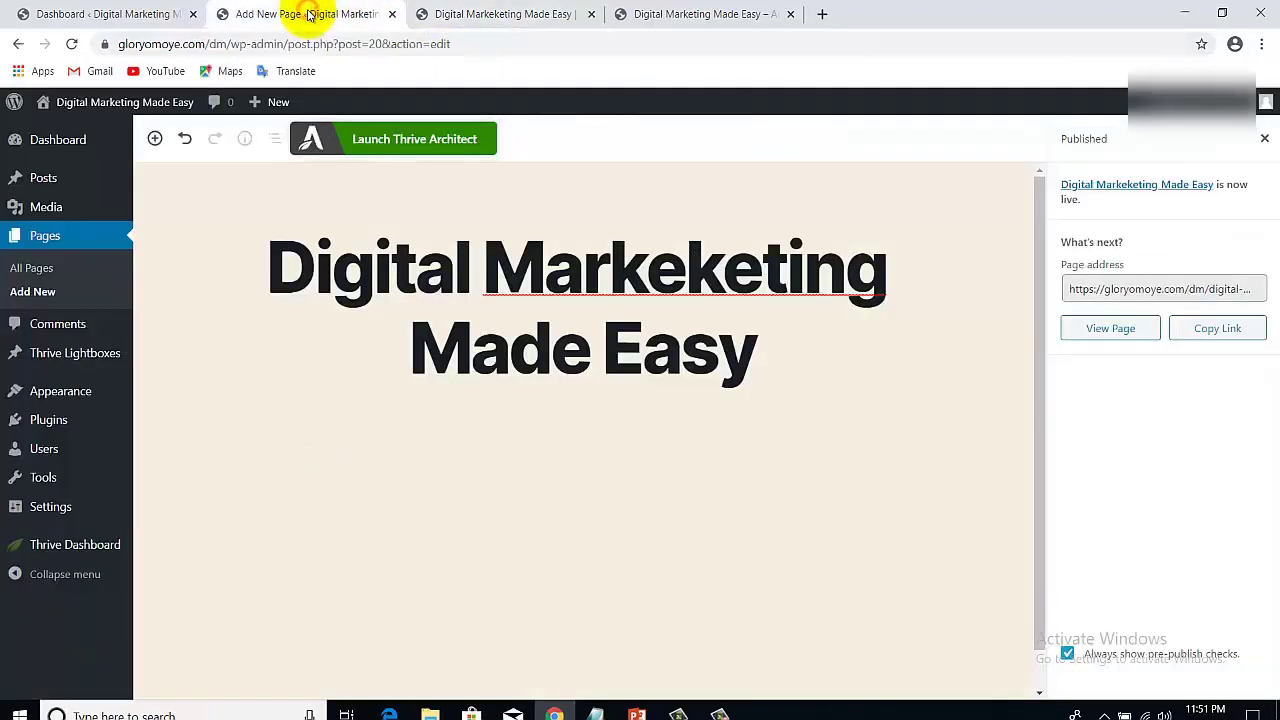
right_click(1120, 334)
left_click(1101, 343)
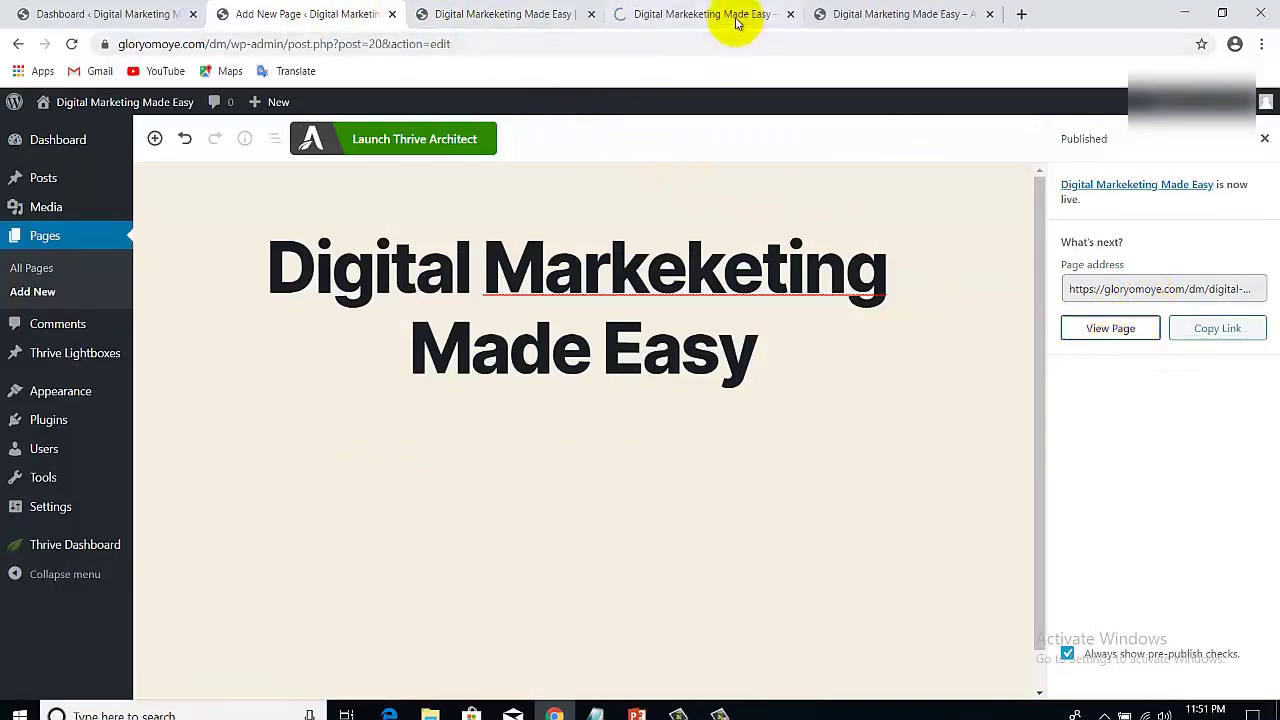
left_click(662, 13)
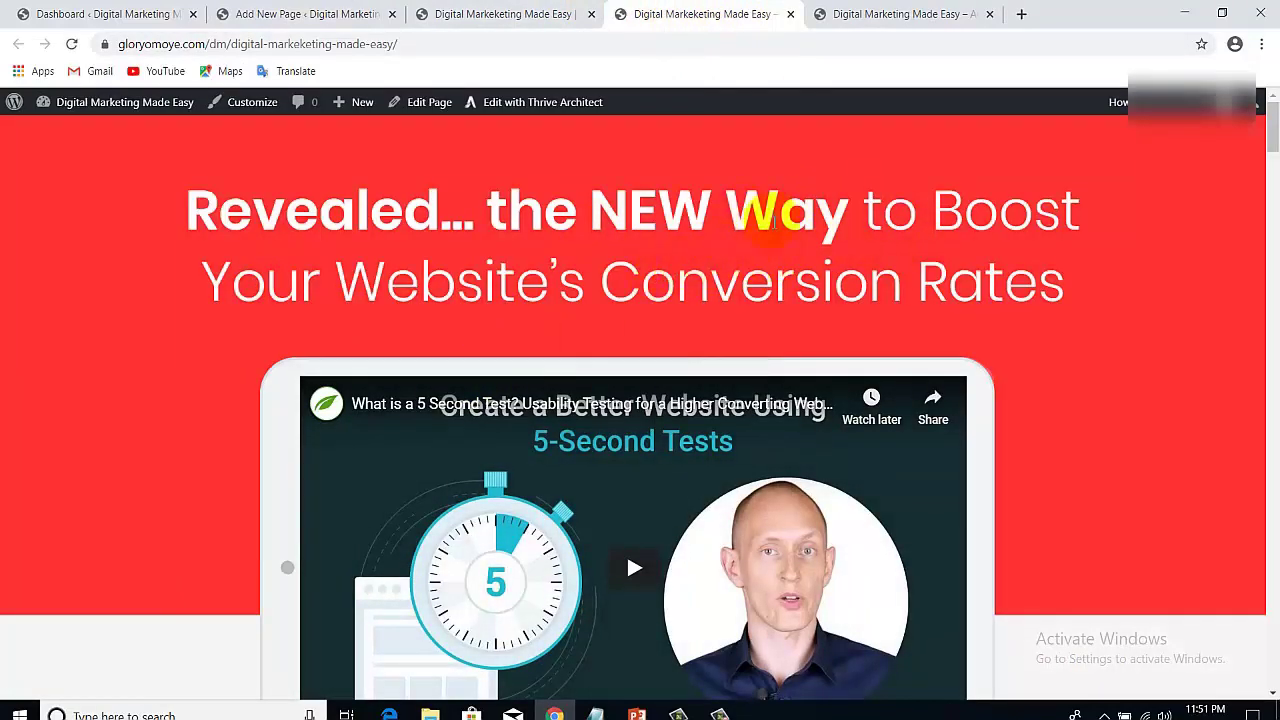
left_click_drag(1273, 138, 1268, 663)
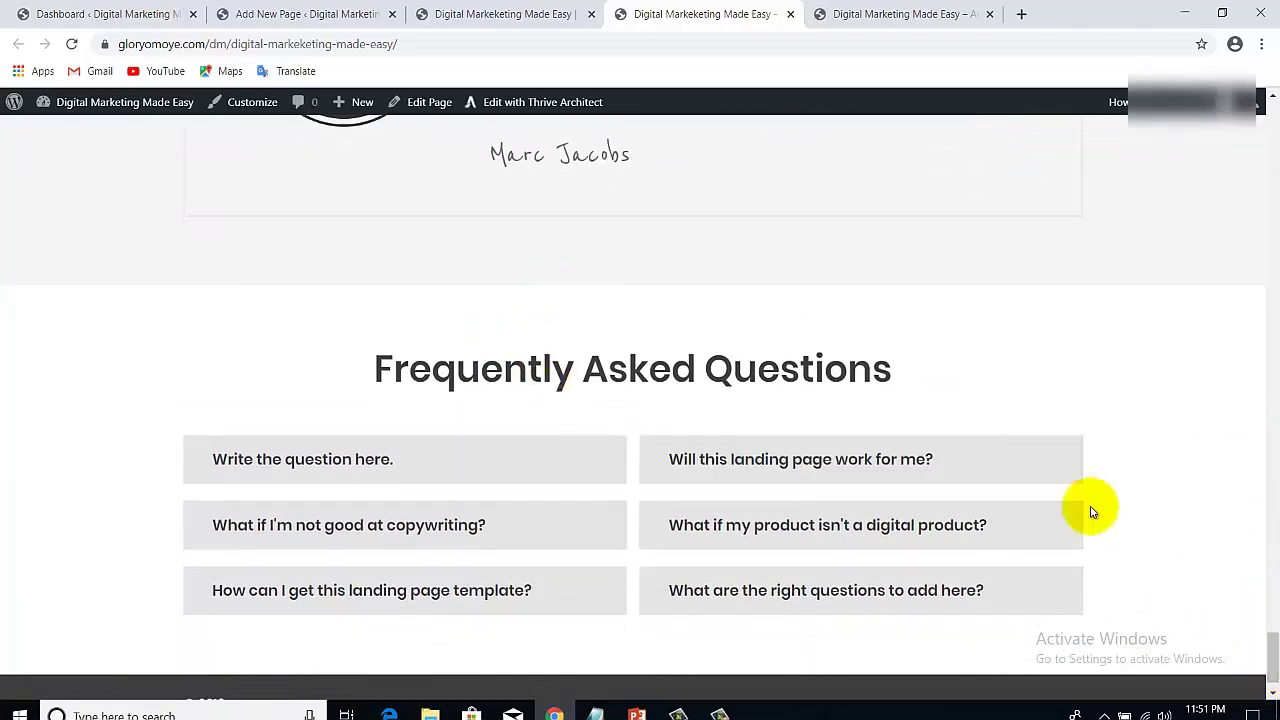
left_click_drag(1268, 648, 1260, 96)
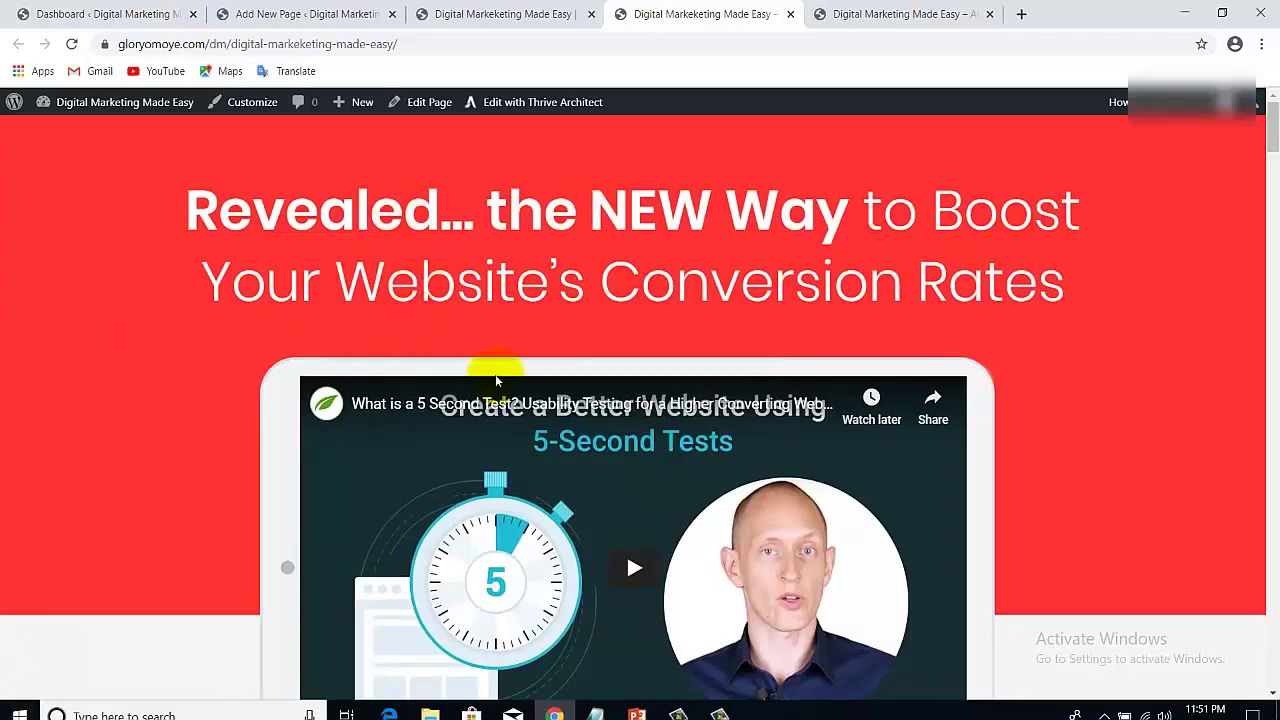
left_click_drag(1272, 128, 1262, 194)
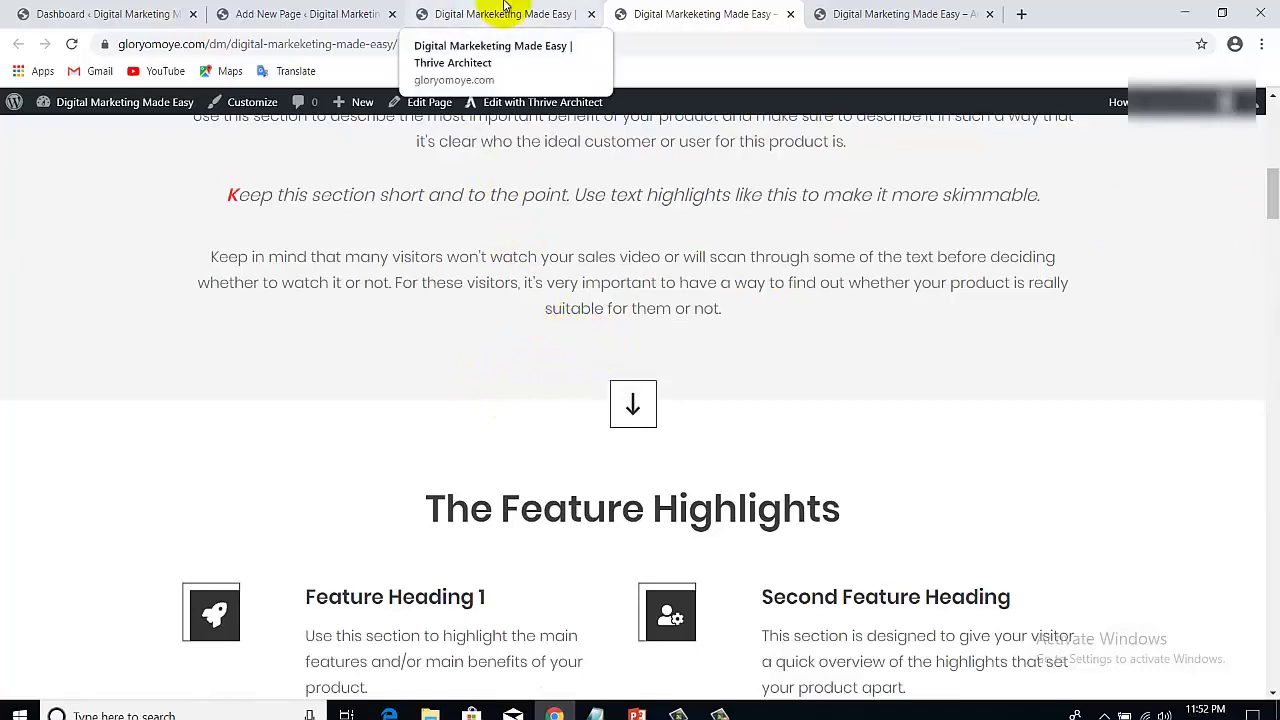
Open the Thrive Dashboard from the WordPress page editor and examine the installed products and Thrive features
left_click(306, 10)
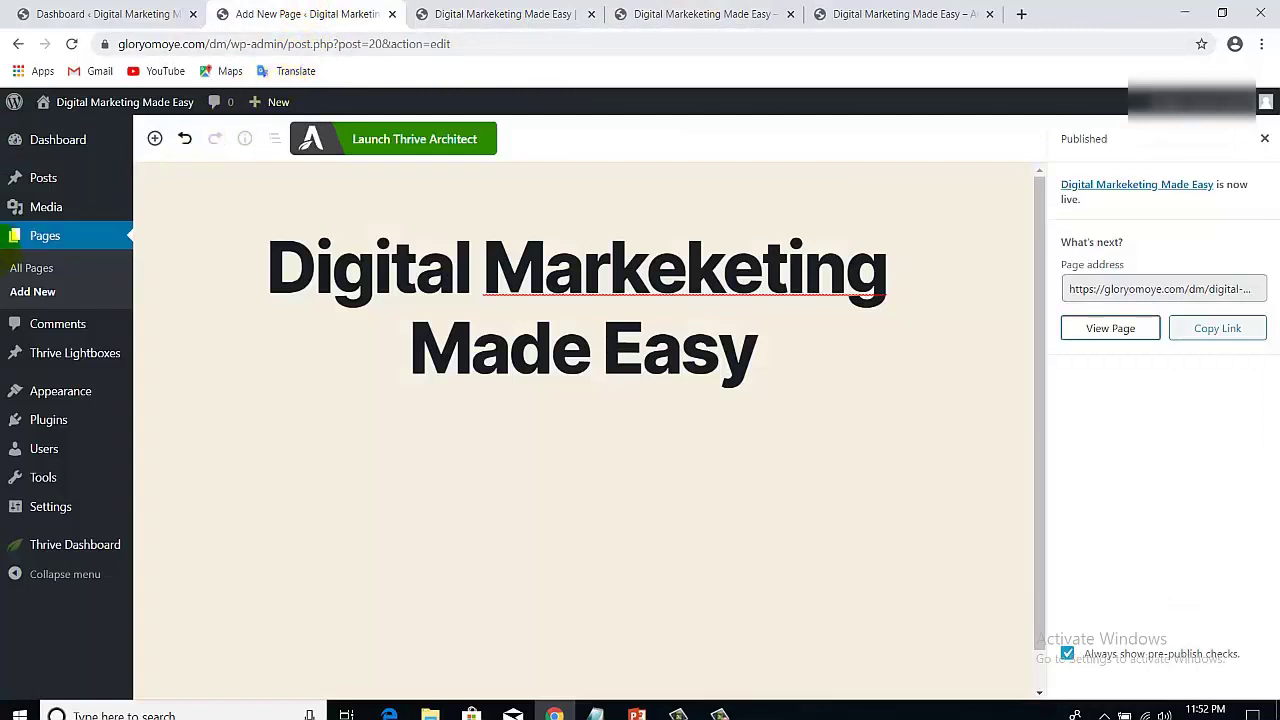
mouse_move(45, 546)
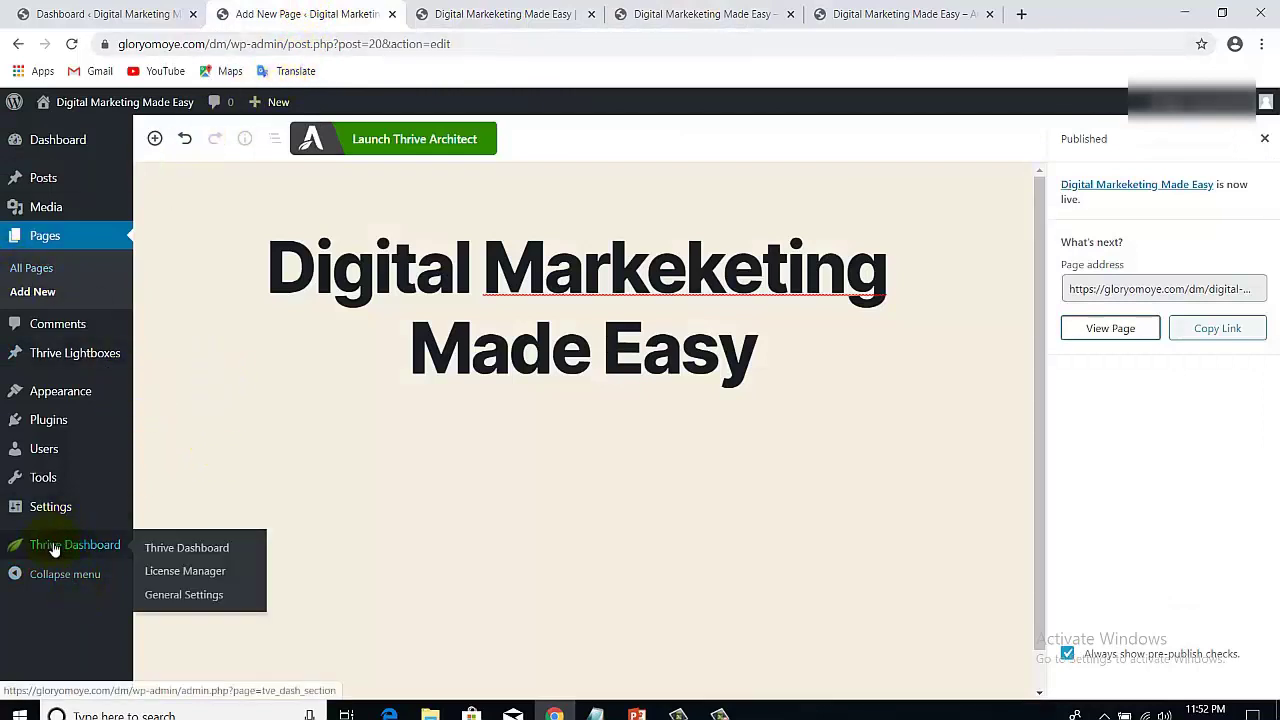
left_click(175, 550)
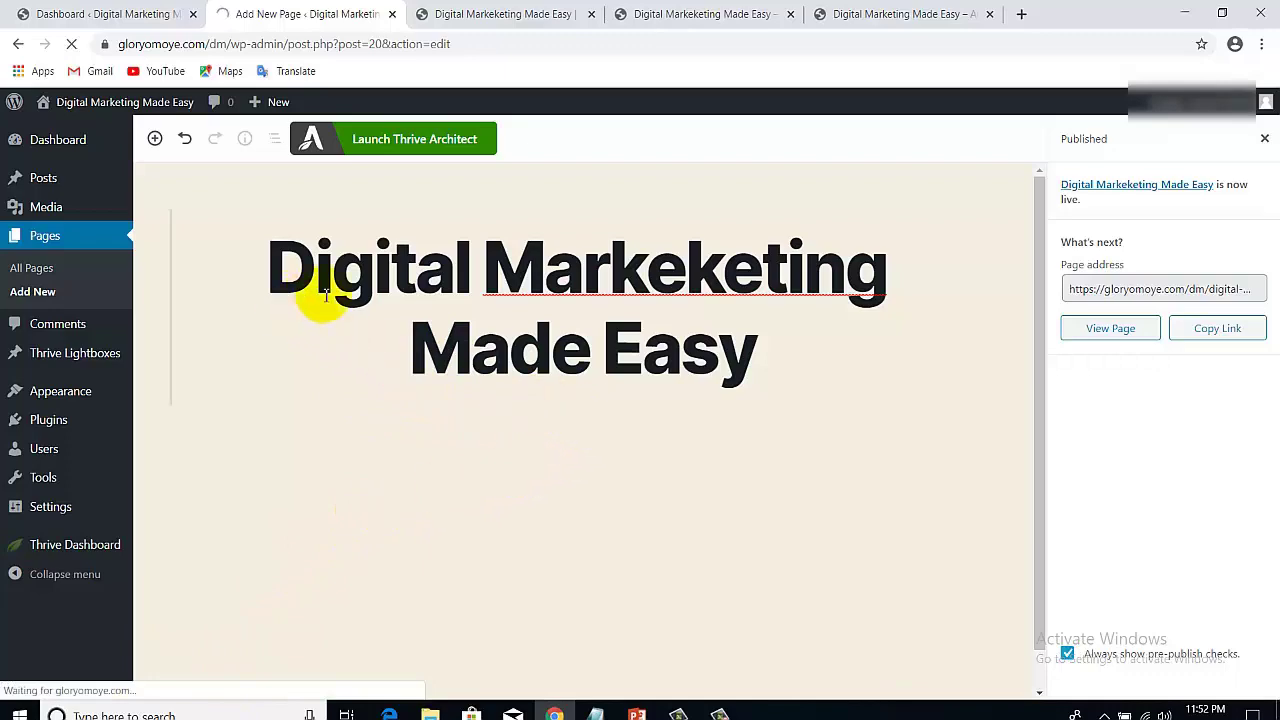
scroll(1266, 400, "down", 4)
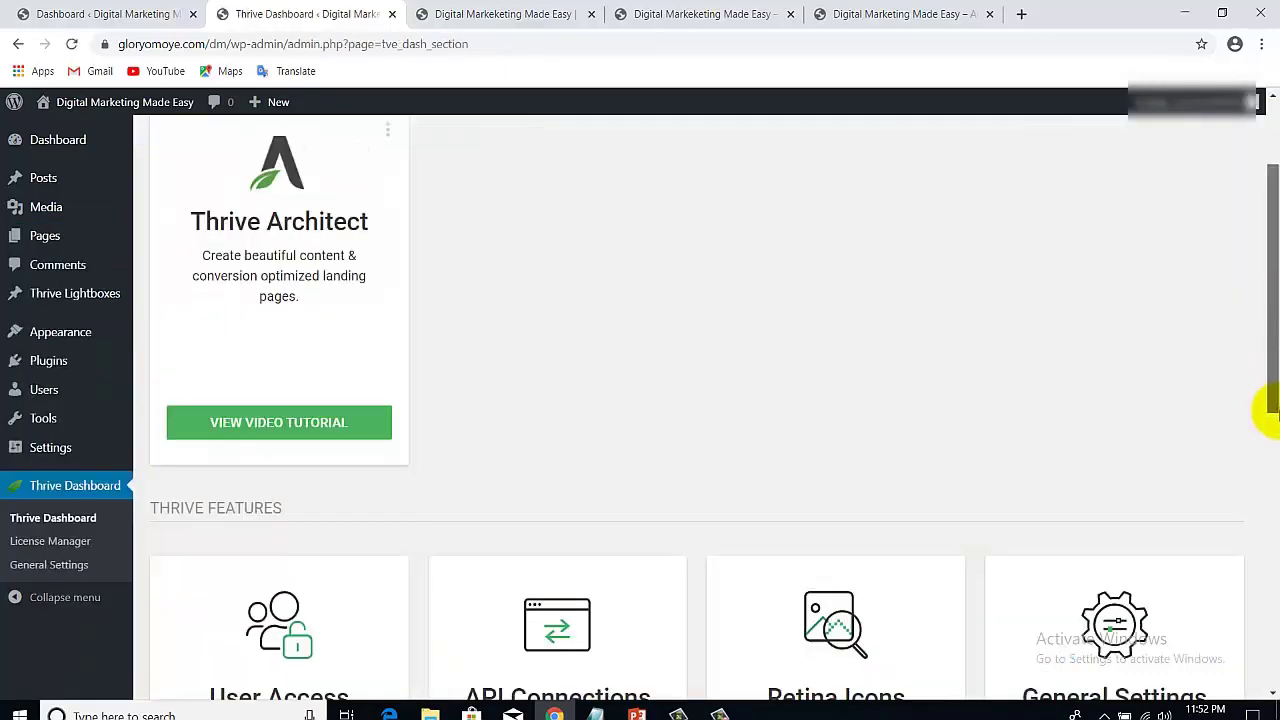
scroll(1270, 340, "up", 4)
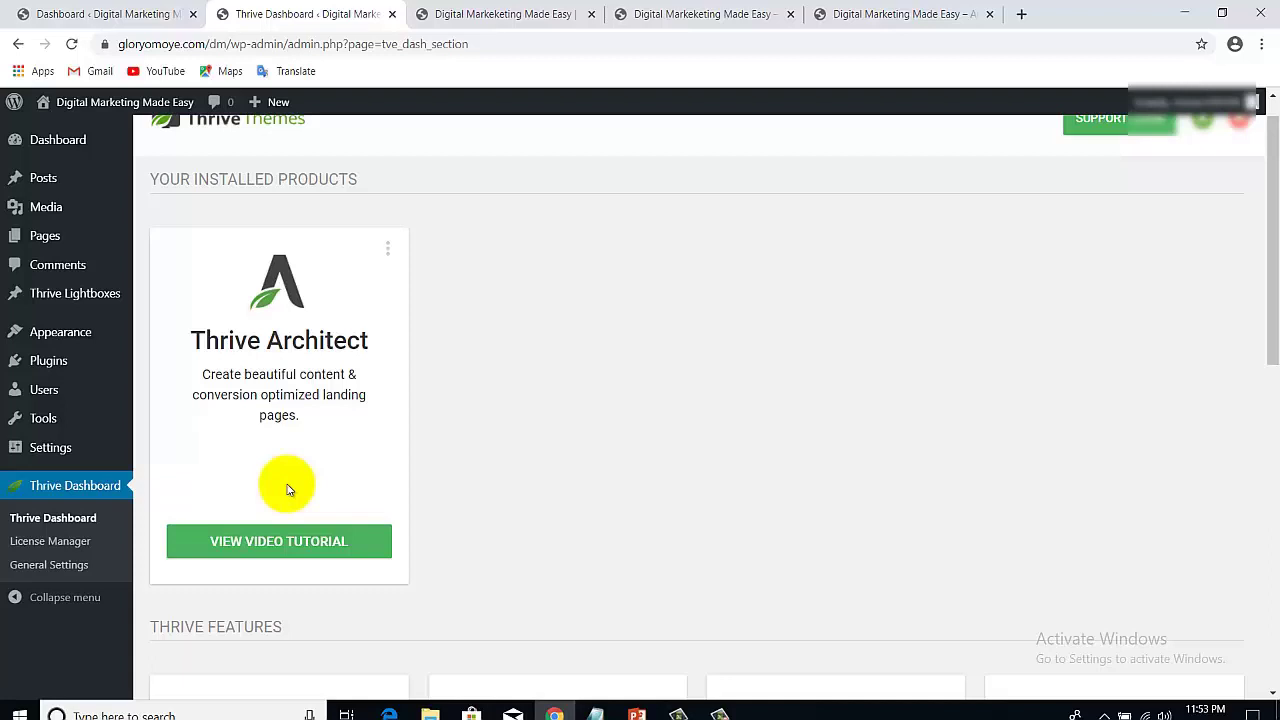
Play the Thrive Architect video tutorial with sound, skip ahead to about the ten-minute mark, and close it
left_click(271, 547)
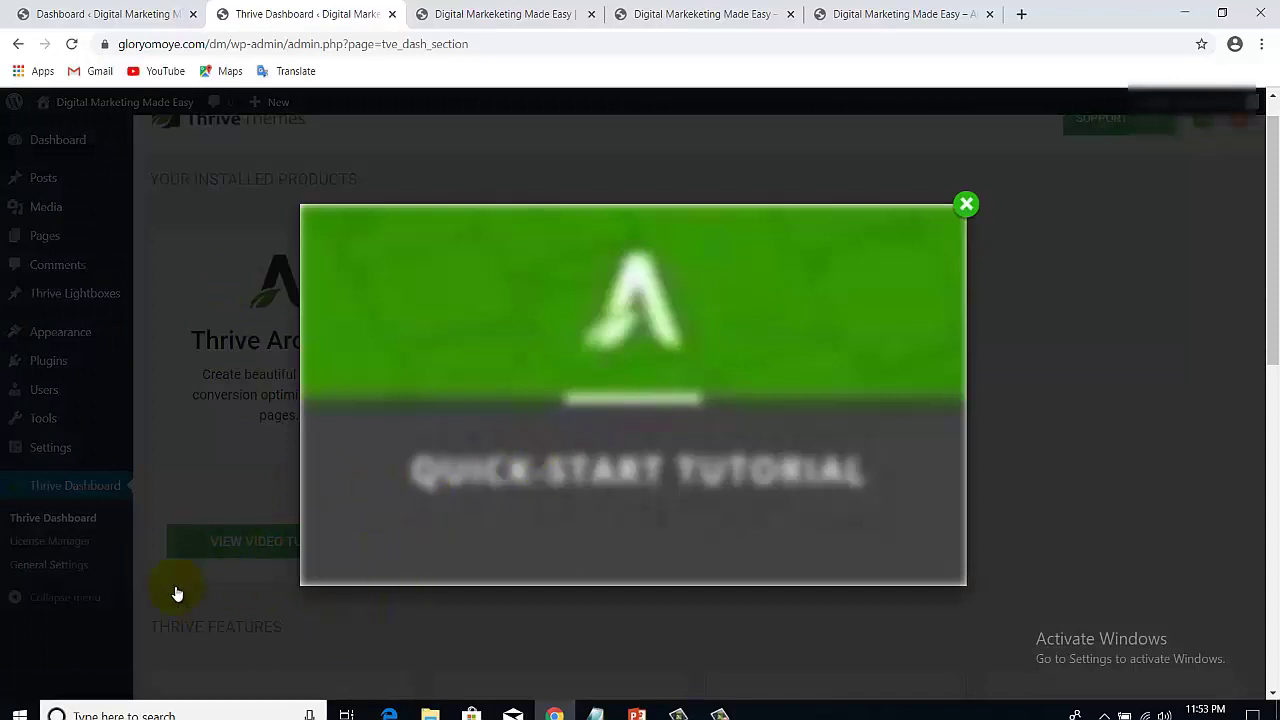
left_click(319, 570)
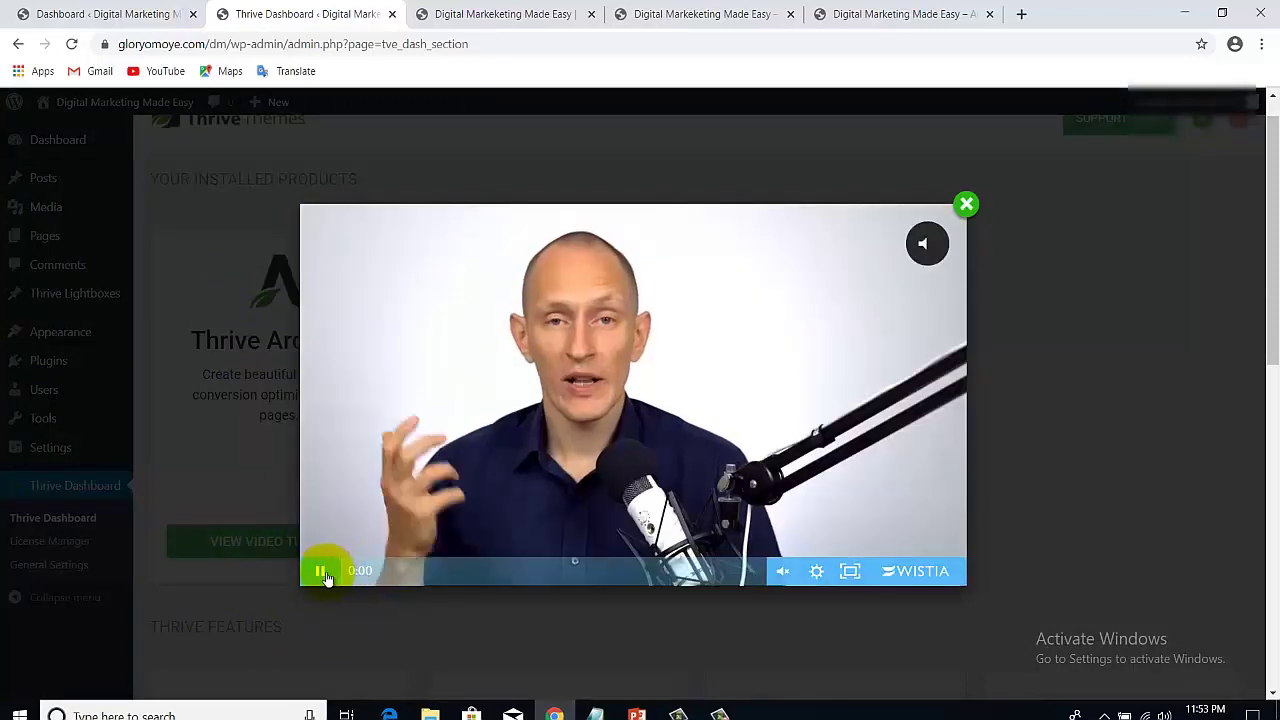
left_click(823, 486)
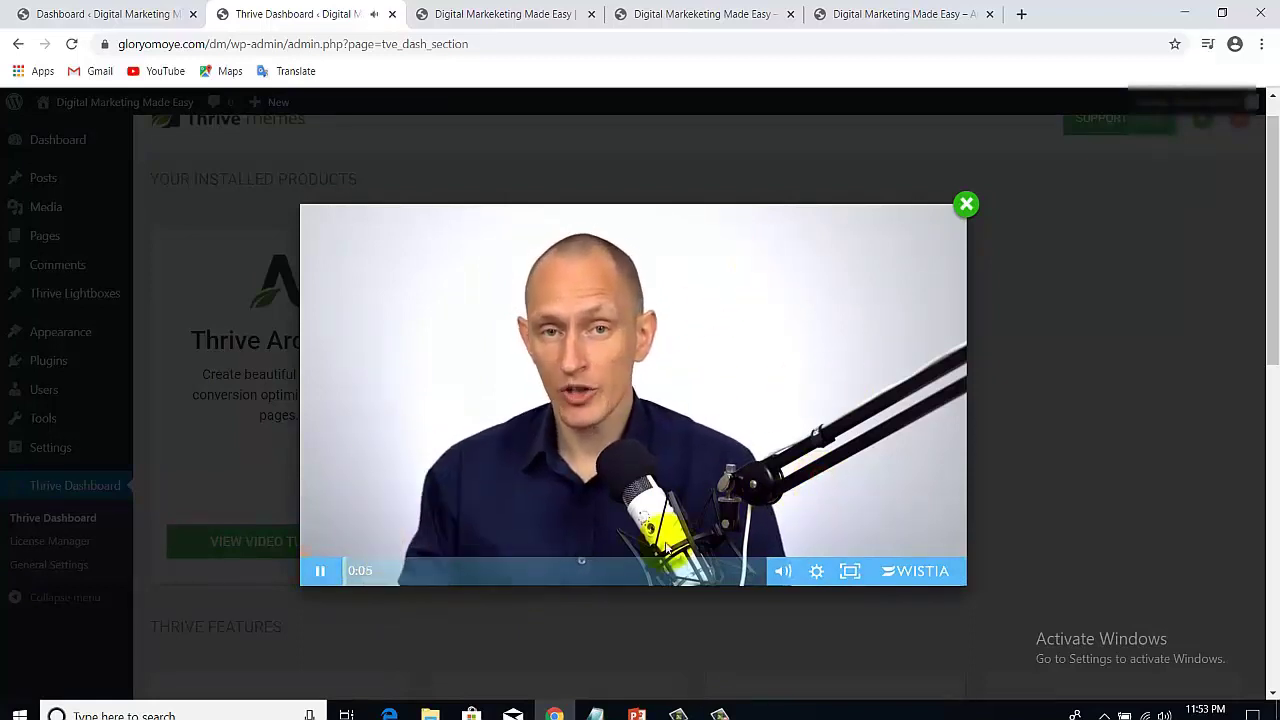
left_click(518, 572)
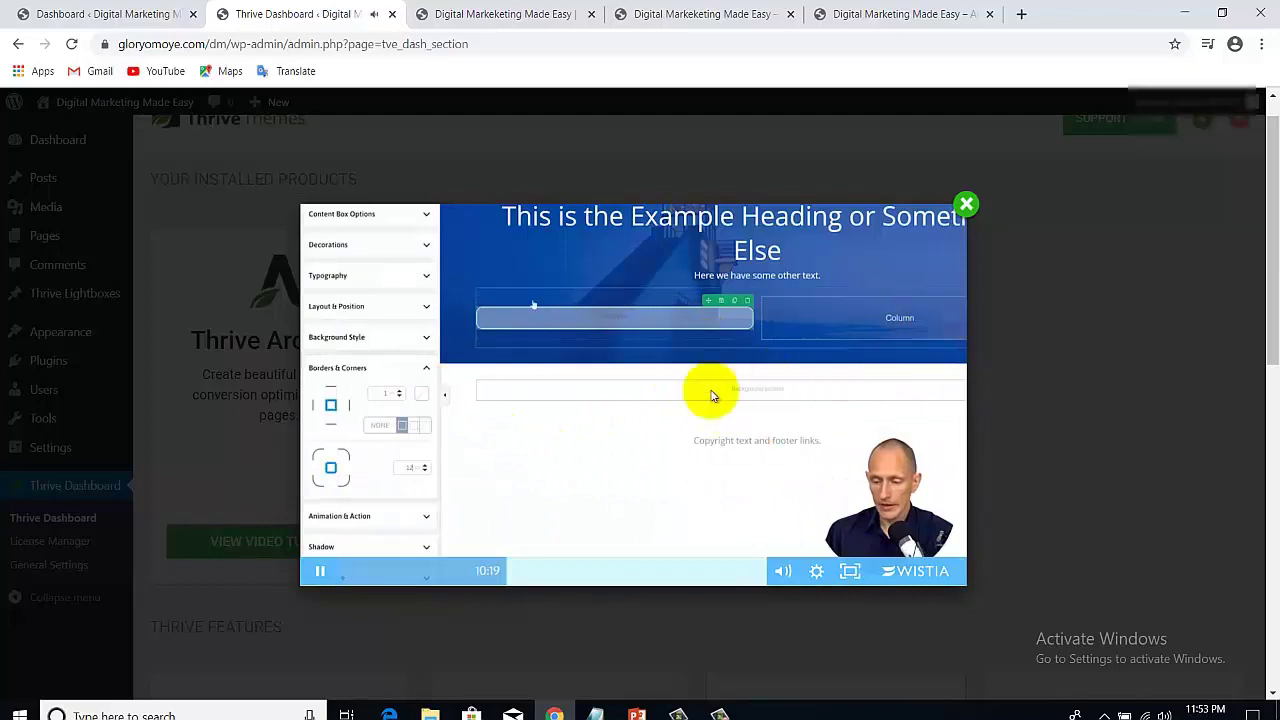
left_click(966, 204)
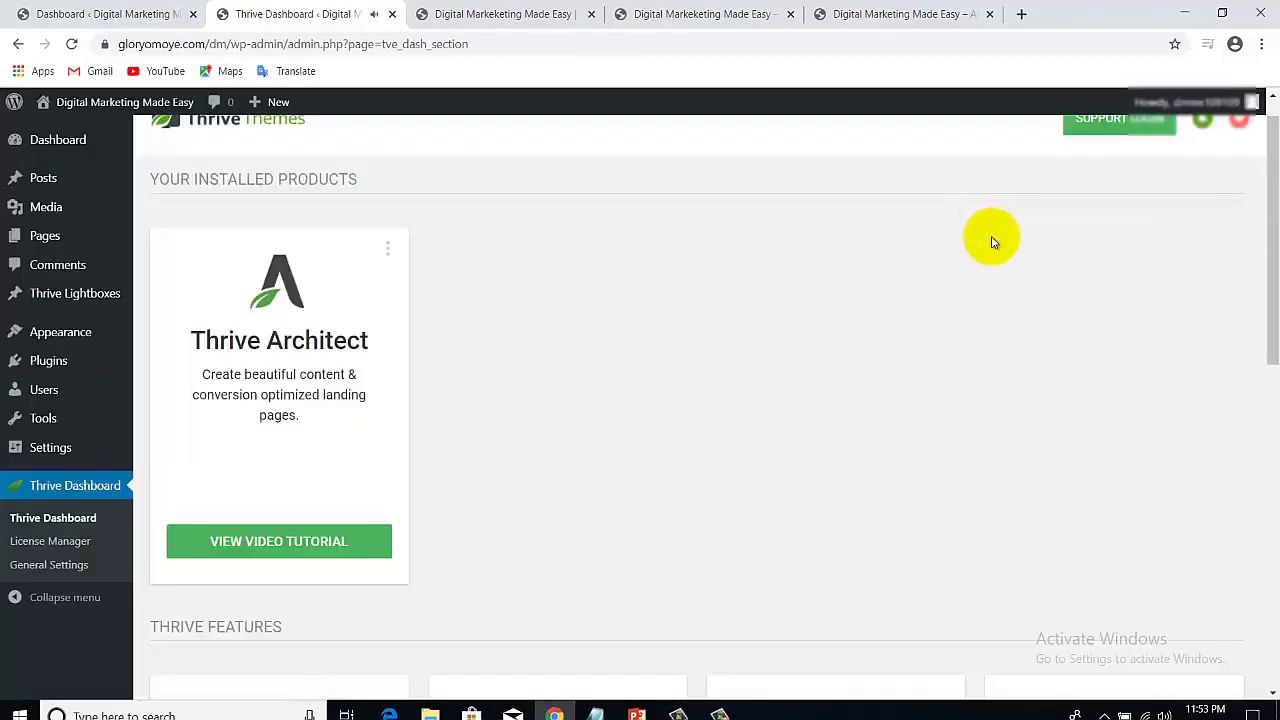